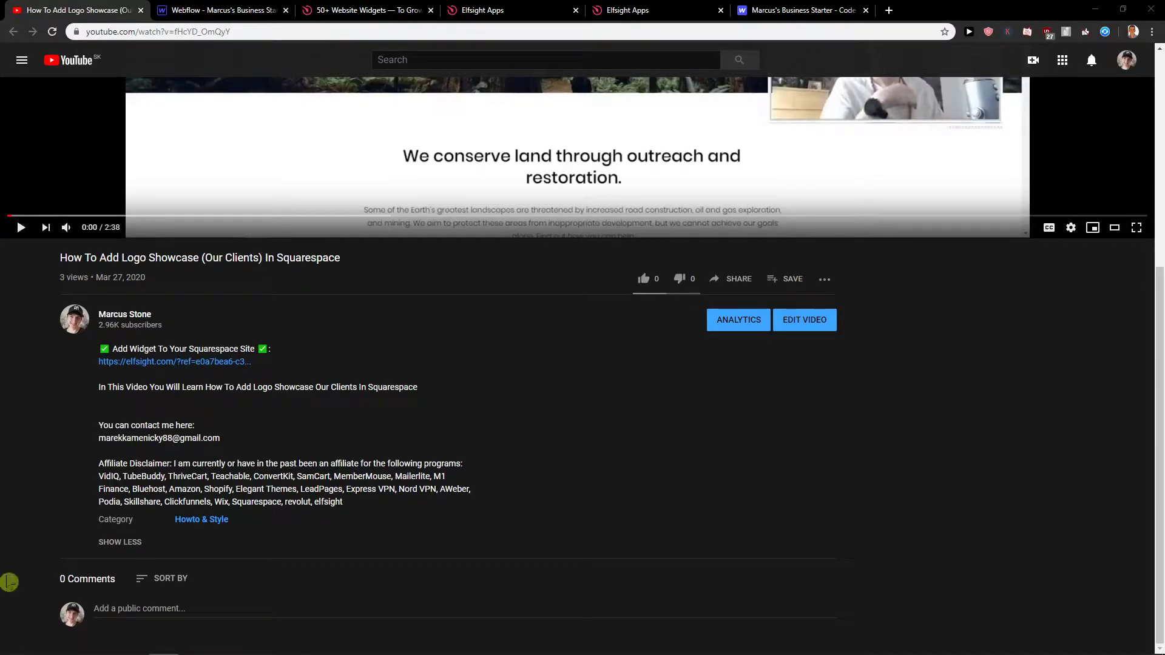
Step: Move between the Webflow and YouTube tabs, ending on the Elfsight homepage tab
{"action": "left_click", "coordinate": [218, 9]}
{"action": "scroll", "coordinate": [593, 453], "scroll_direction": "down", "scroll_amount": 4}
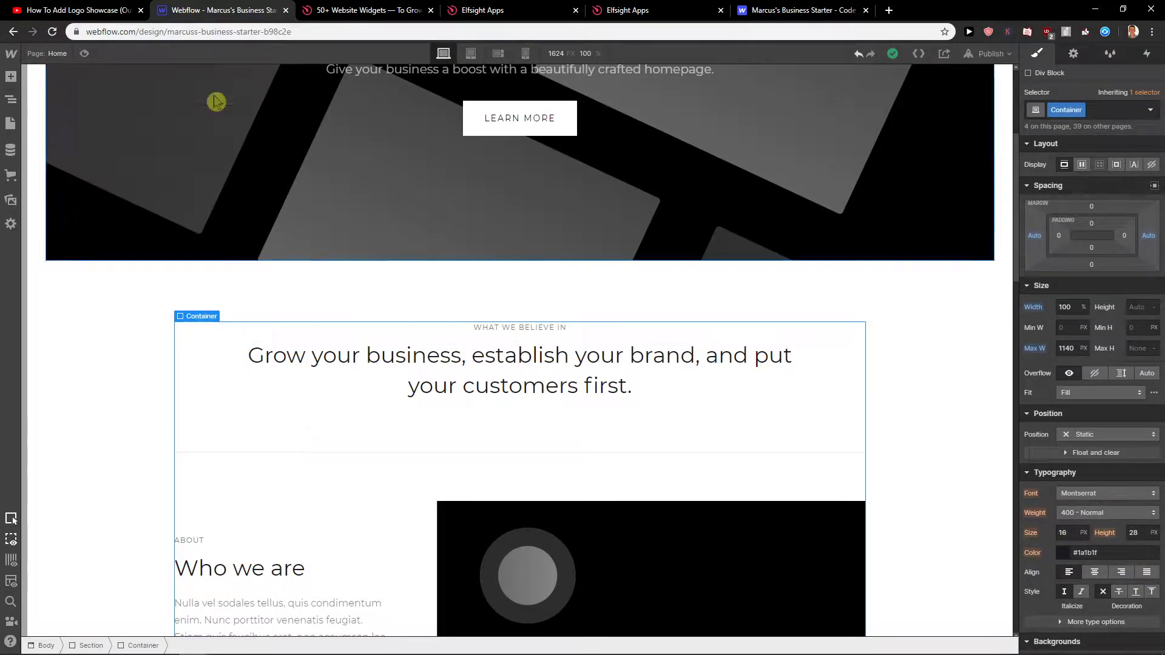
{"action": "left_click", "coordinate": [70, 10]}
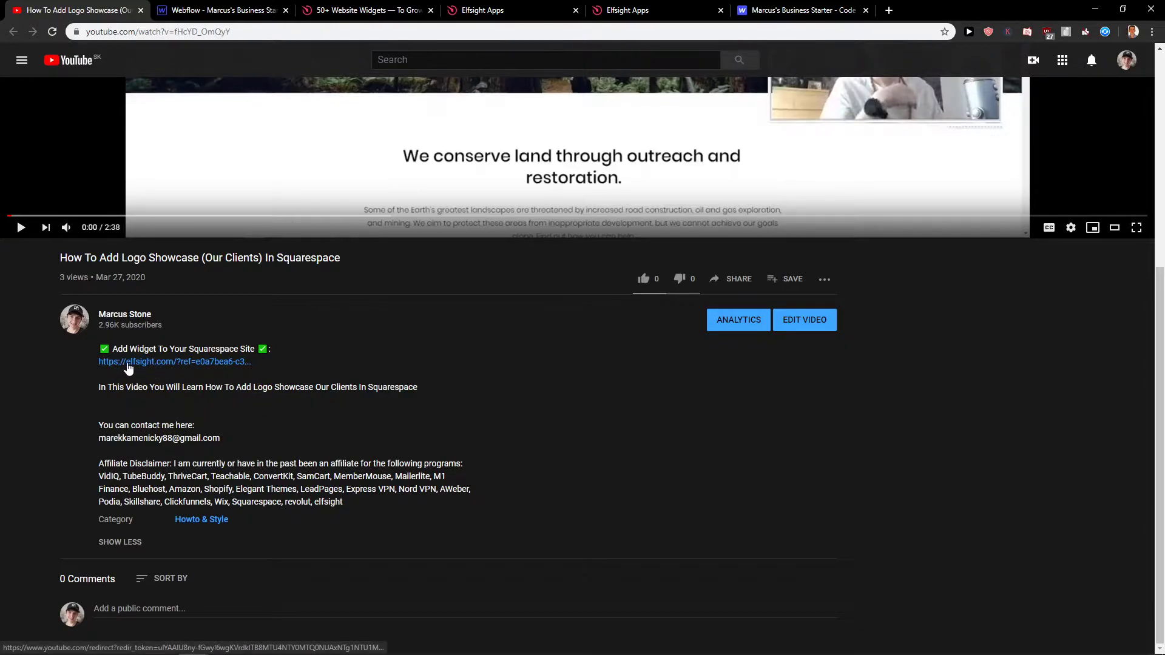
{"action": "left_click", "coordinate": [243, 10]}
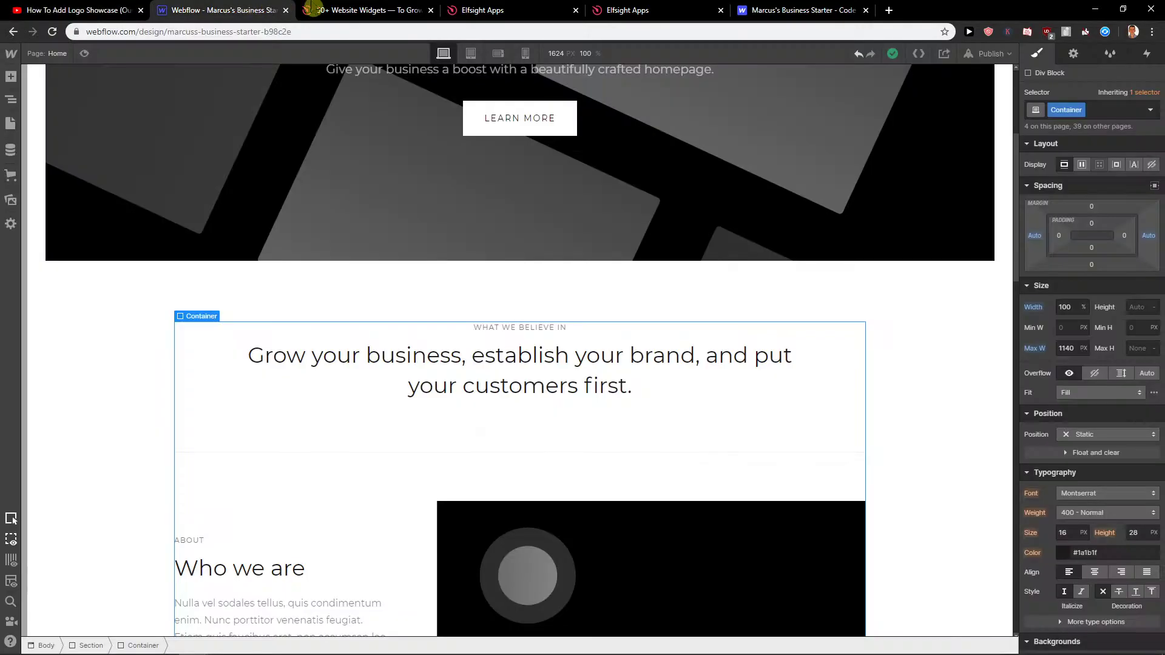
Step: Log into the Elfsight apps panel after briefly viewing the sign-up page
{"action": "left_click", "coordinate": [295, 14]}
{"action": "mouse_move", "coordinate": [312, 73]}
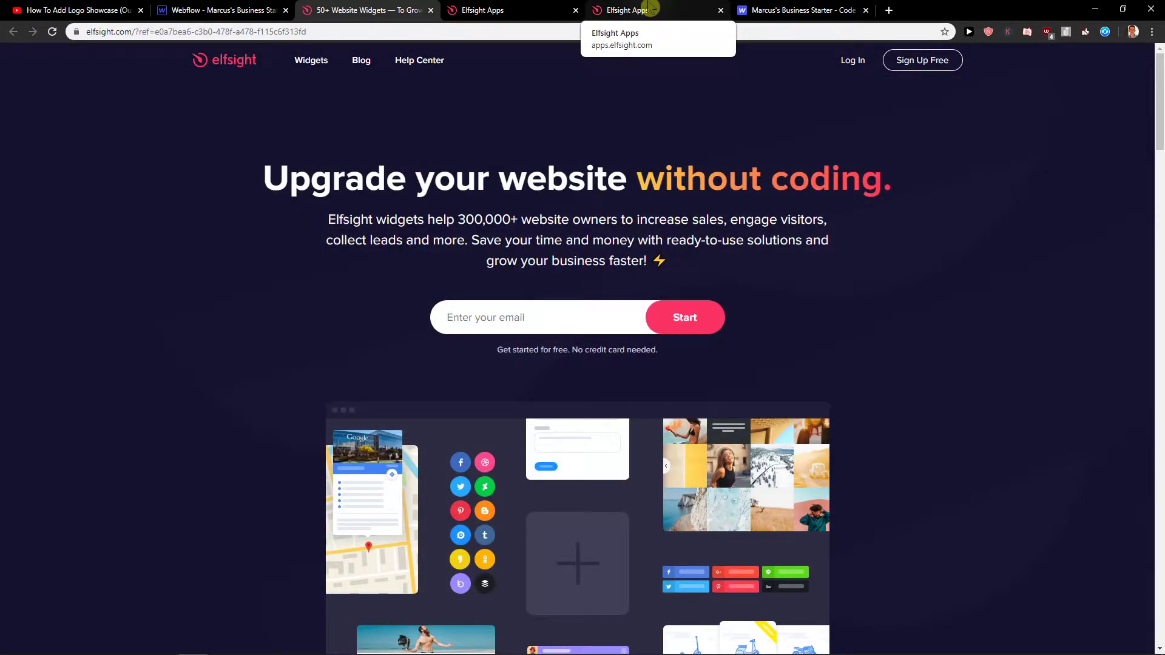
{"action": "middle_click", "coordinate": [922, 65]}
{"action": "left_click", "coordinate": [546, 9]}
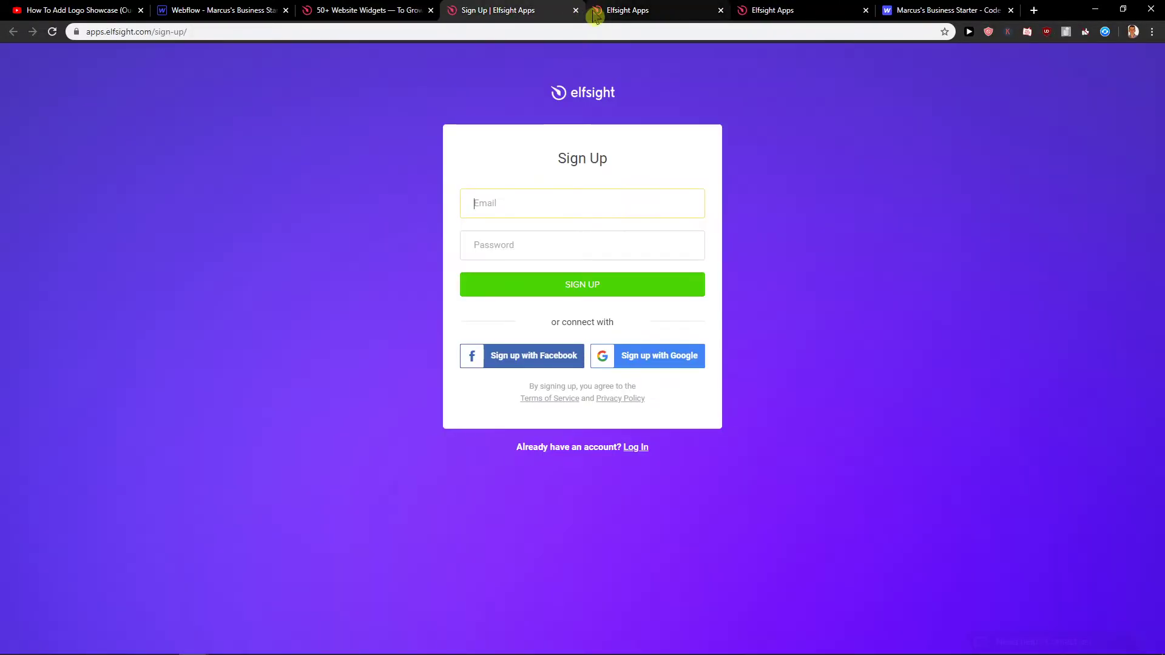
{"action": "left_click", "coordinate": [576, 10]}
{"action": "middle_click", "coordinate": [851, 65]}
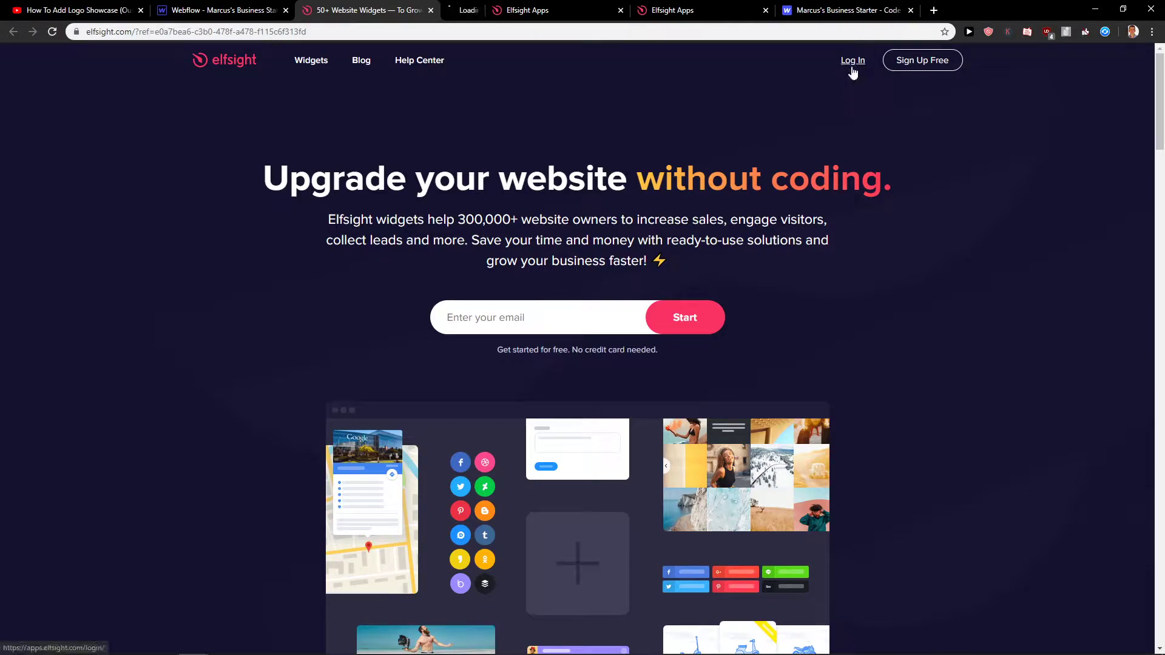
{"action": "left_click", "coordinate": [465, 9]}
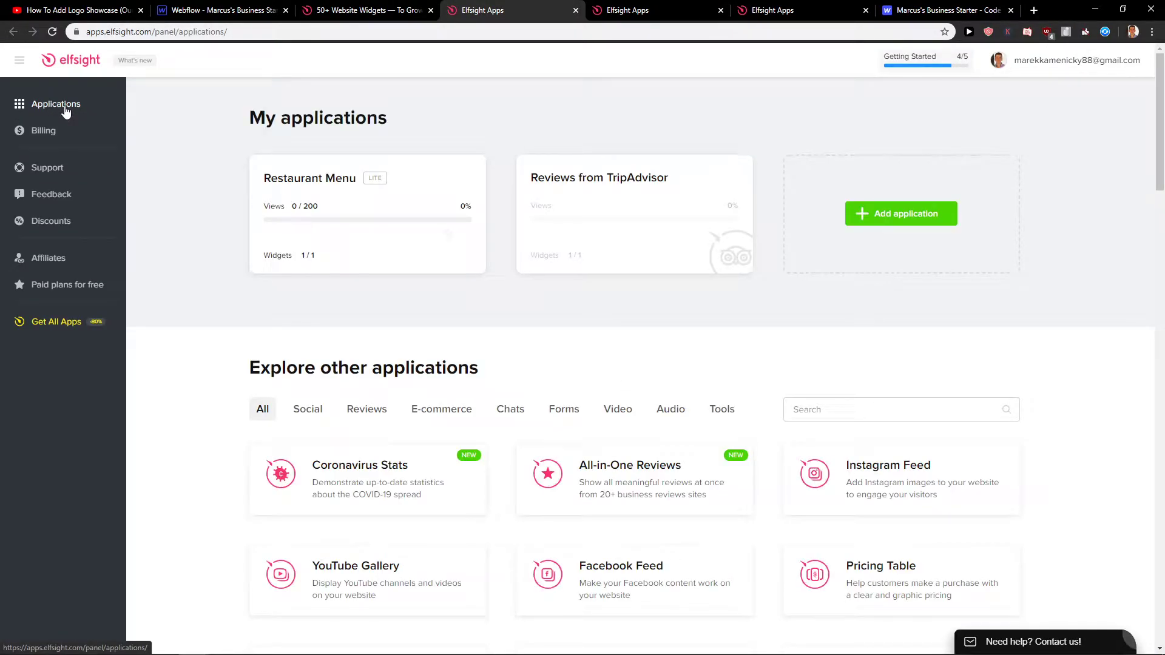
Step: Search the applications for 'age' and create an Age Verification widget
{"action": "left_click", "coordinate": [856, 409]}
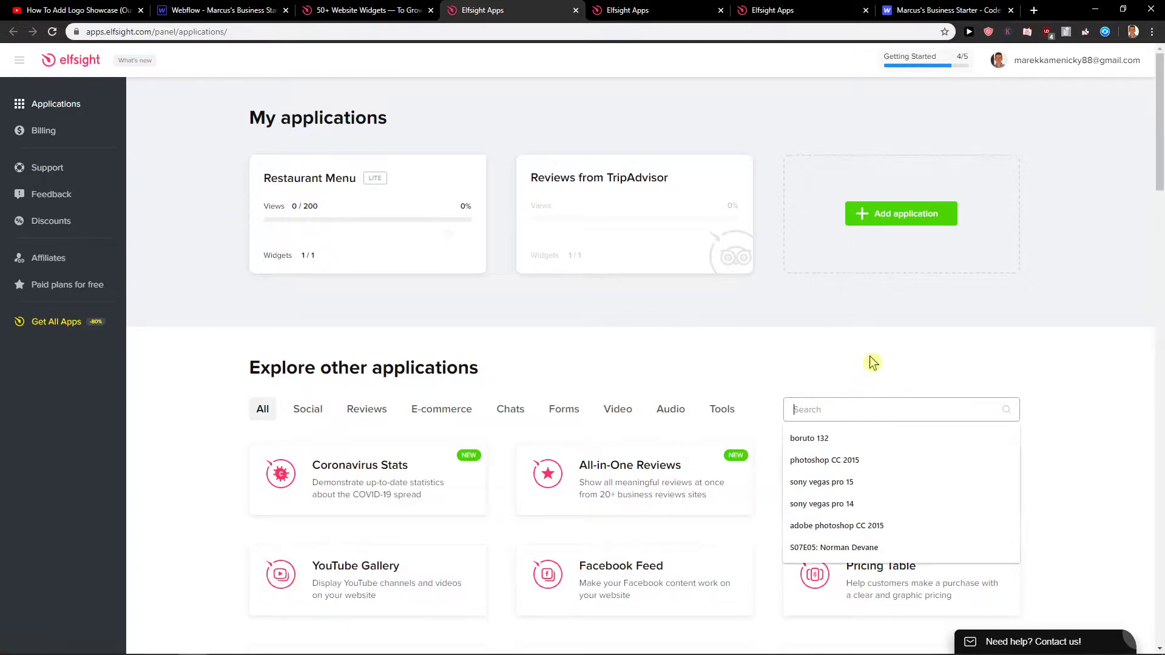
{"action": "type", "text": "age"}
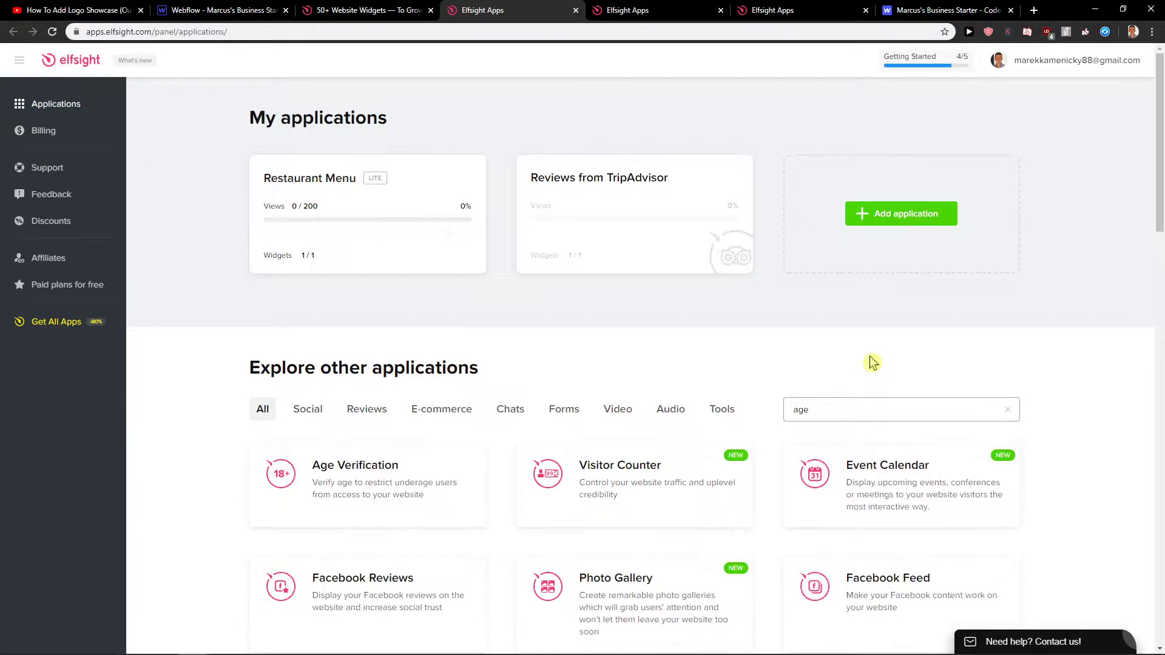
{"action": "scroll", "coordinate": [589, 394], "scroll_direction": "down", "scroll_amount": 1}
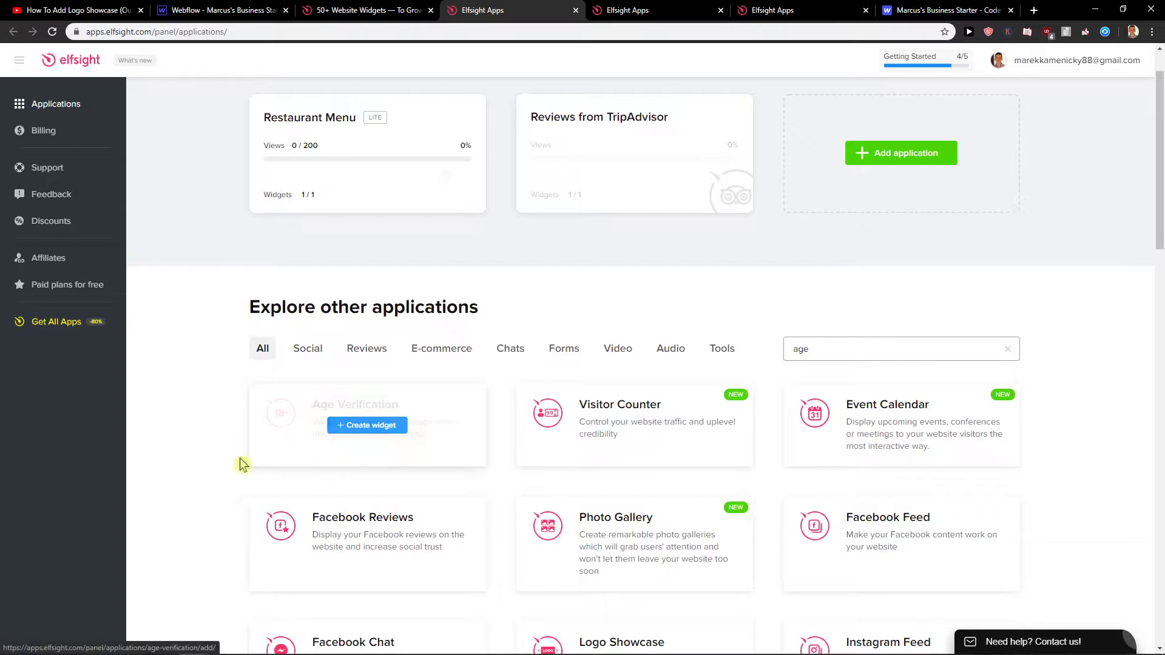
{"action": "left_click", "coordinate": [365, 427]}
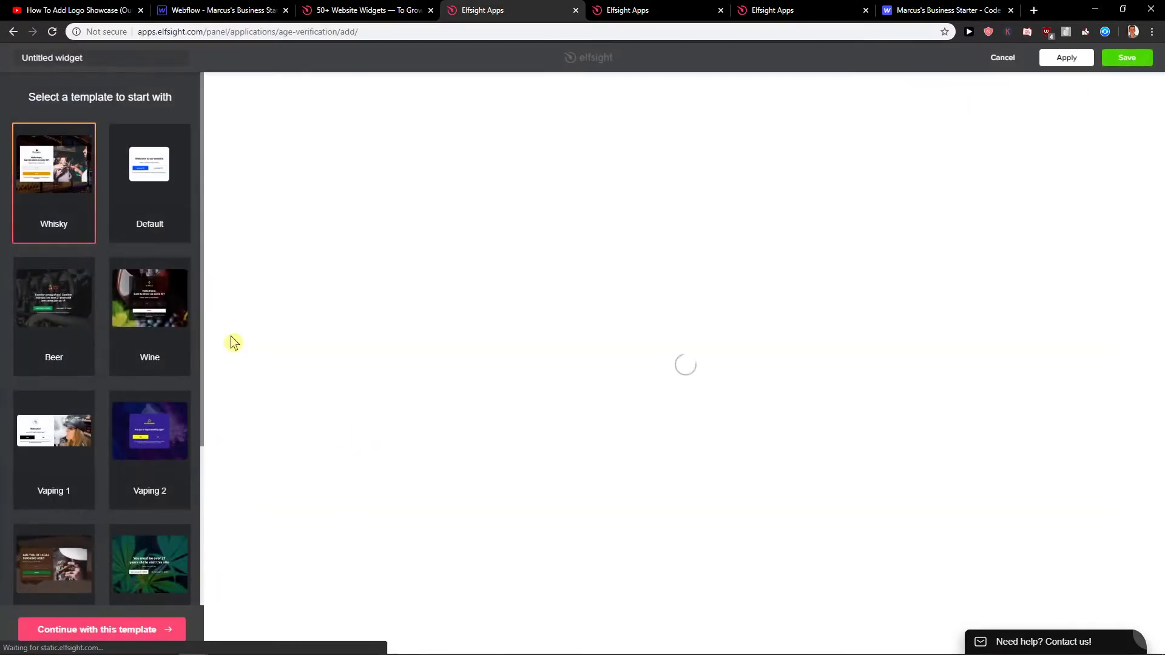
Step: Pick the Default template with the 'Welcome to our website' prompt and over/under 18 choices
{"action": "scroll", "coordinate": [111, 384], "scroll_direction": "down", "scroll_amount": 3}
{"action": "scroll", "coordinate": [118, 254], "scroll_direction": "up", "scroll_amount": 3}
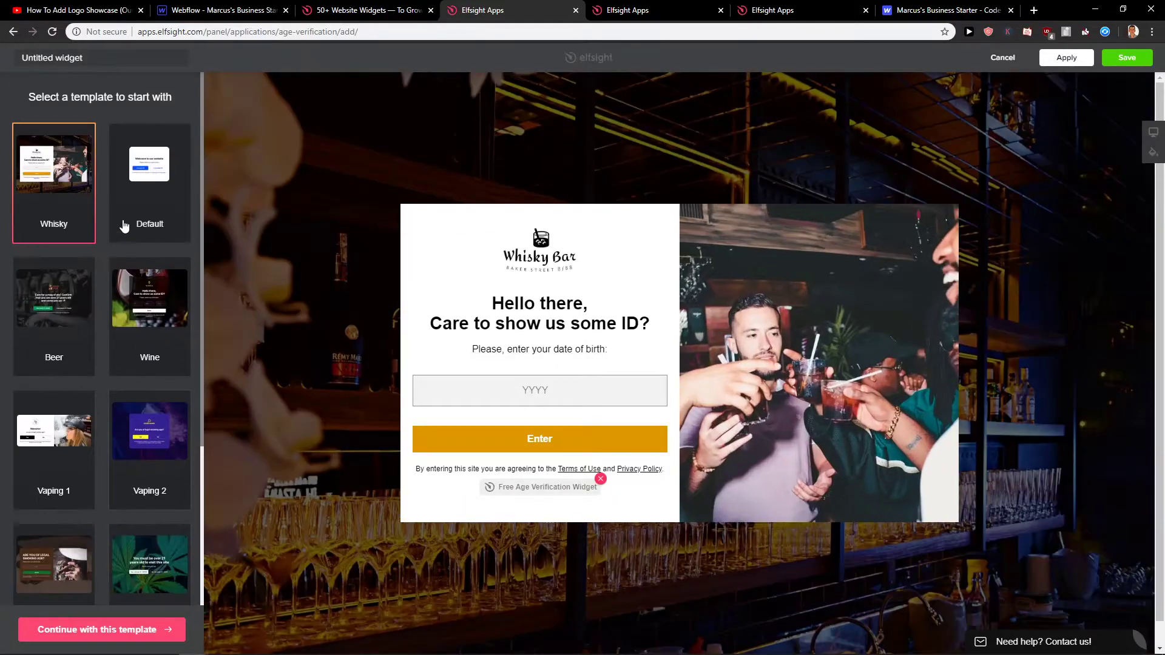
{"action": "left_click", "coordinate": [124, 226]}
{"action": "scroll", "coordinate": [114, 291], "scroll_direction": "down", "scroll_amount": 5}
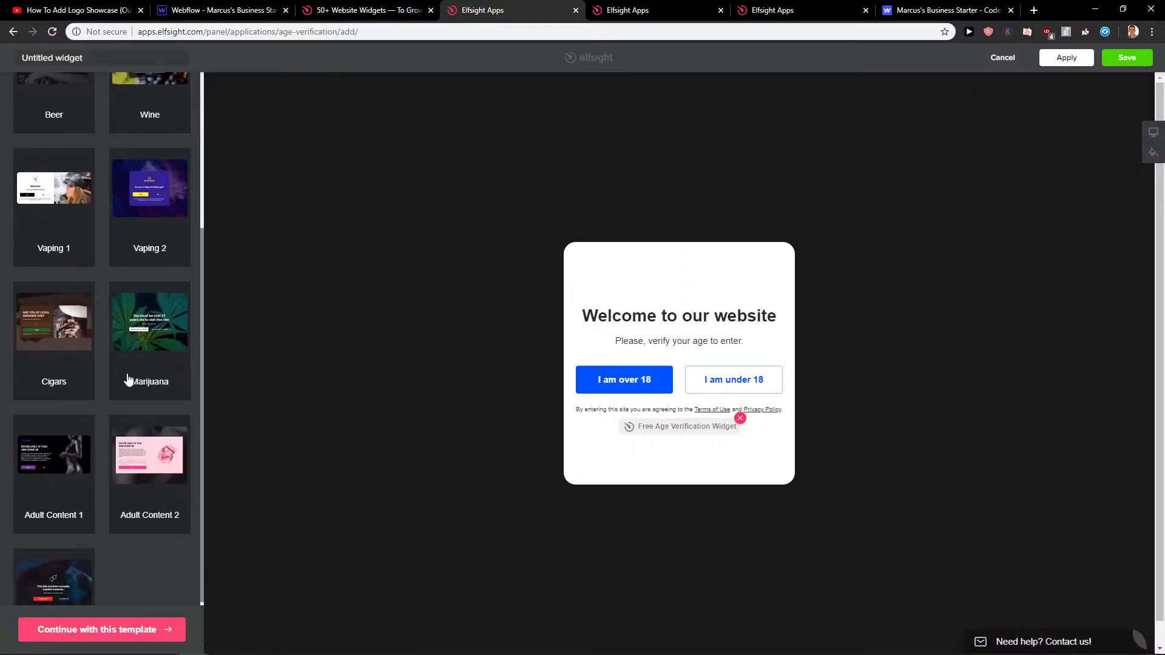
{"action": "scroll", "coordinate": [130, 382], "scroll_direction": "up", "scroll_amount": 3}
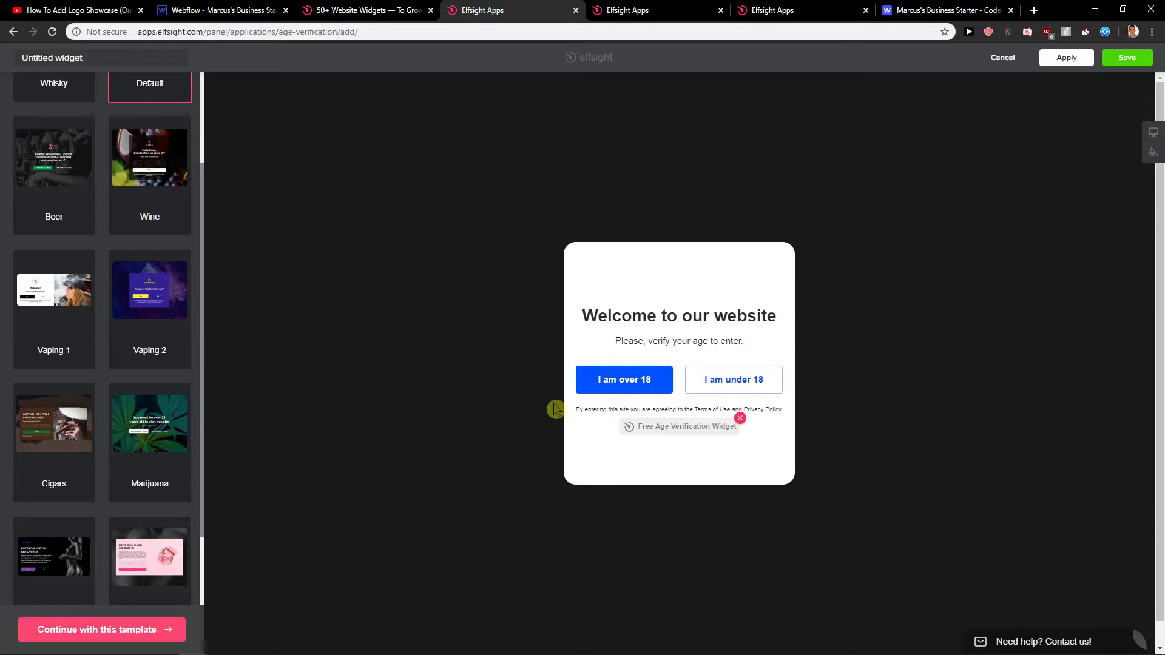
{"action": "scroll", "coordinate": [134, 389], "scroll_direction": "up", "scroll_amount": 3}
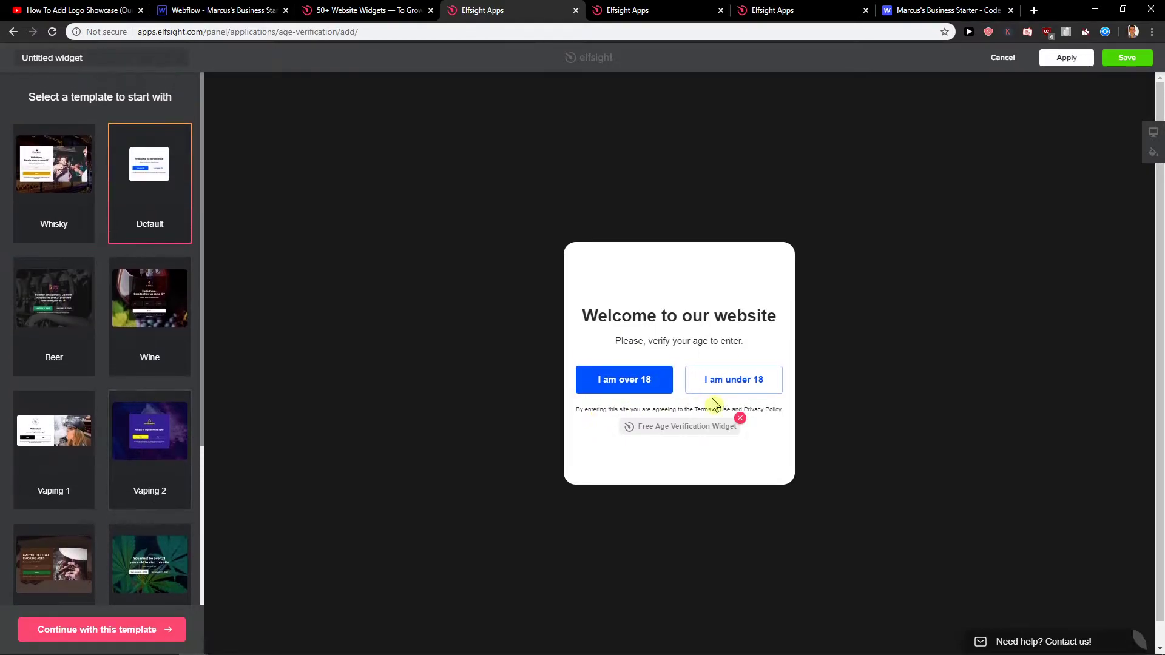
Step: Continue with the Default template and review its remember-visitor and underage-visitor settings
{"action": "left_click", "coordinate": [129, 630]}
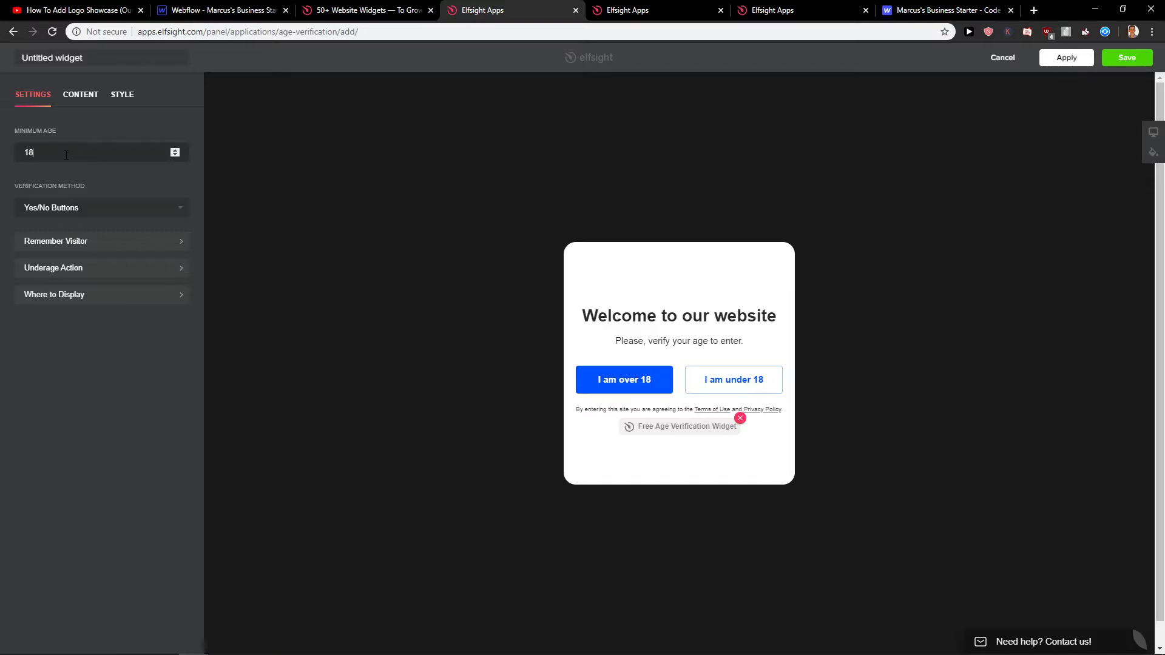
{"action": "left_click", "coordinate": [125, 246]}
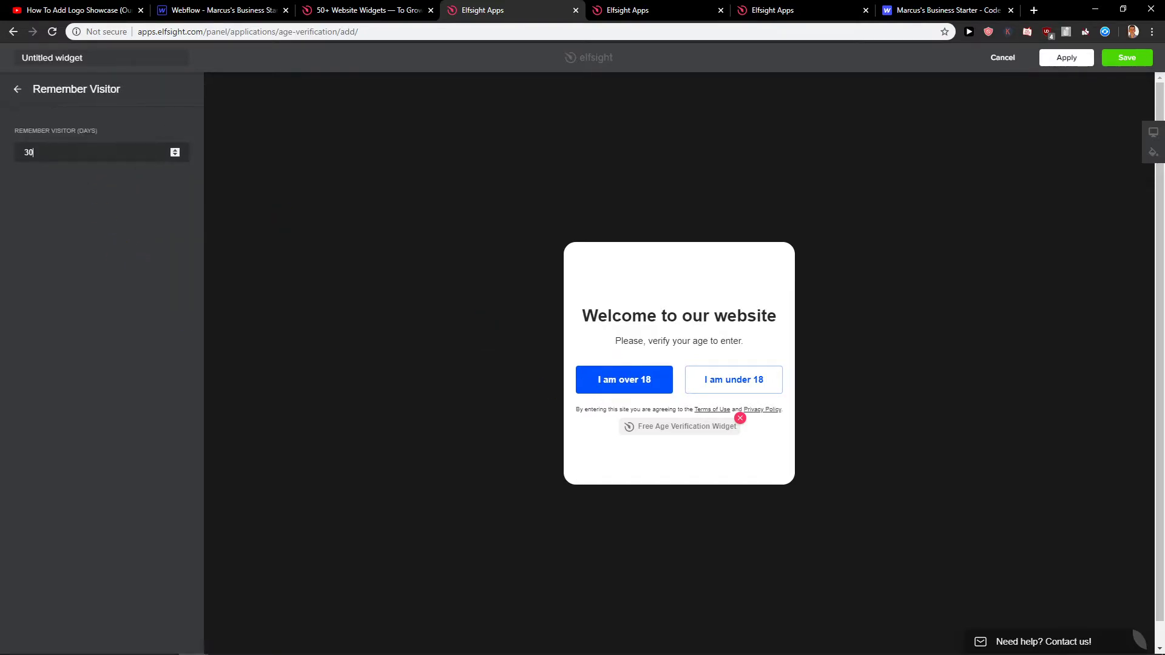
{"action": "left_click", "coordinate": [17, 89]}
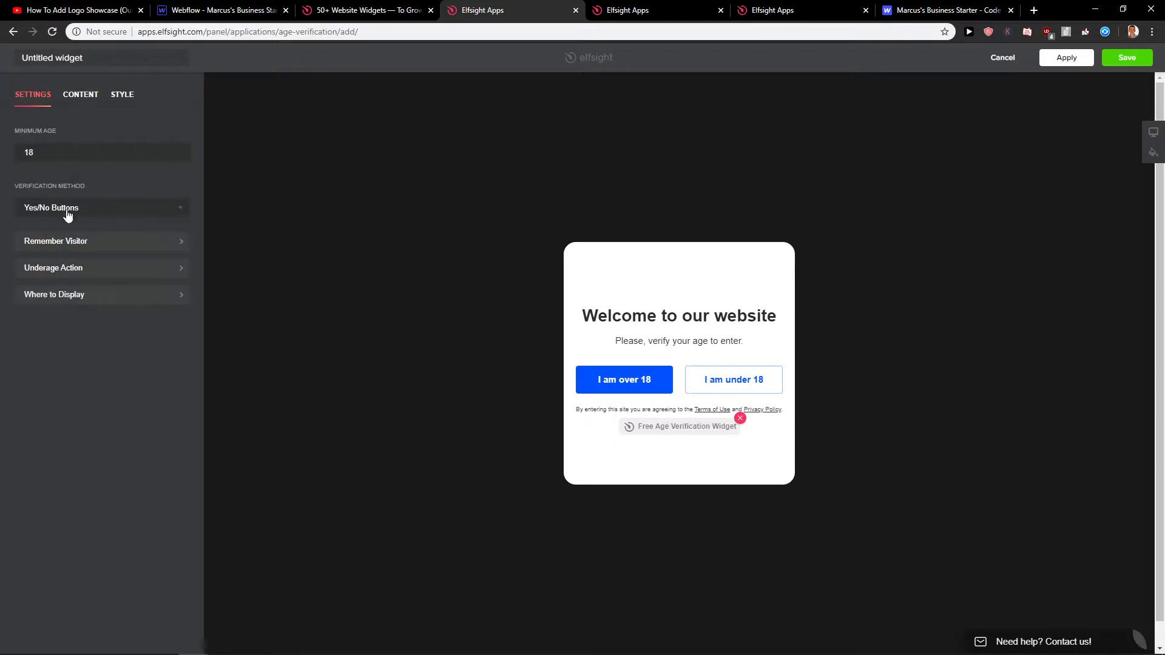
{"action": "left_click", "coordinate": [59, 268]}
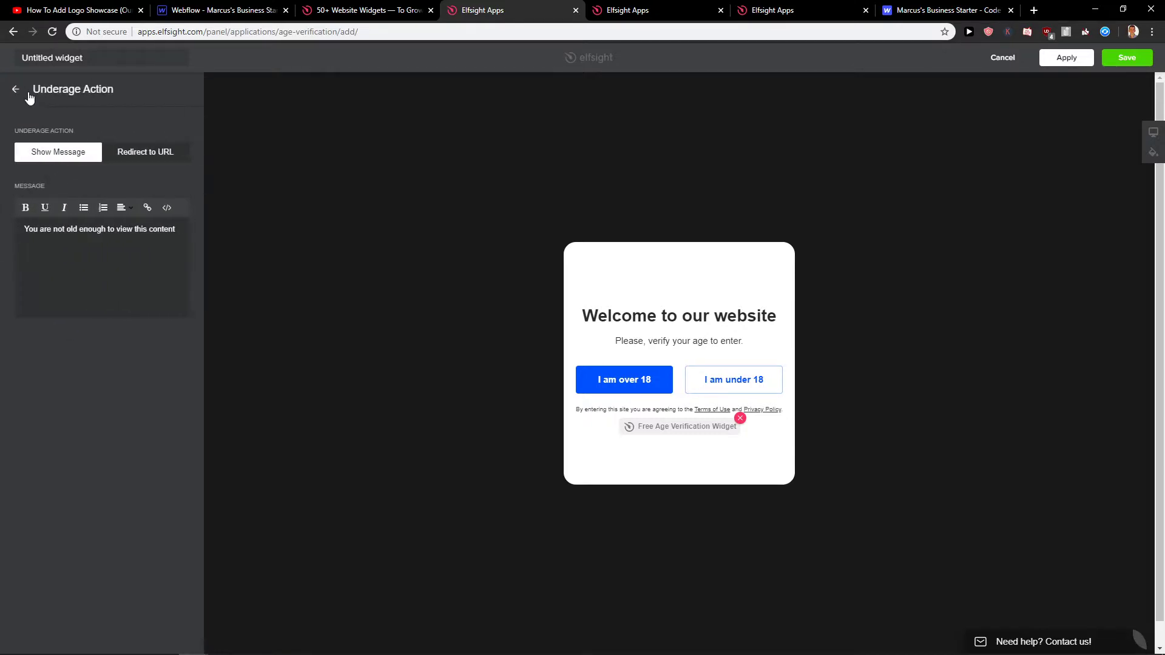
{"action": "left_click_drag", "start_coordinate": [21, 239], "coordinate": [194, 240]}
{"action": "left_click", "coordinate": [17, 89]}
Step: Review the widget's Content text and Style options, then return to the minimum age settings
{"action": "left_click", "coordinate": [80, 95]}
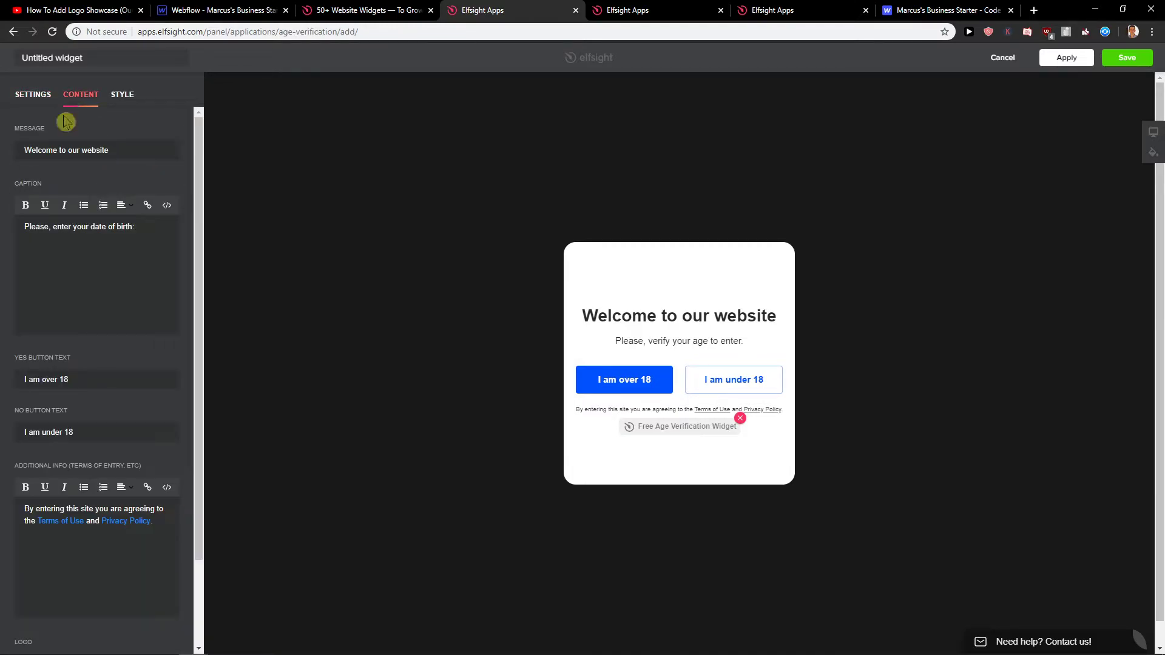
{"action": "triple_click", "coordinate": [67, 150]}
{"action": "left_click_drag", "start_coordinate": [172, 298], "coordinate": [16, 245]}
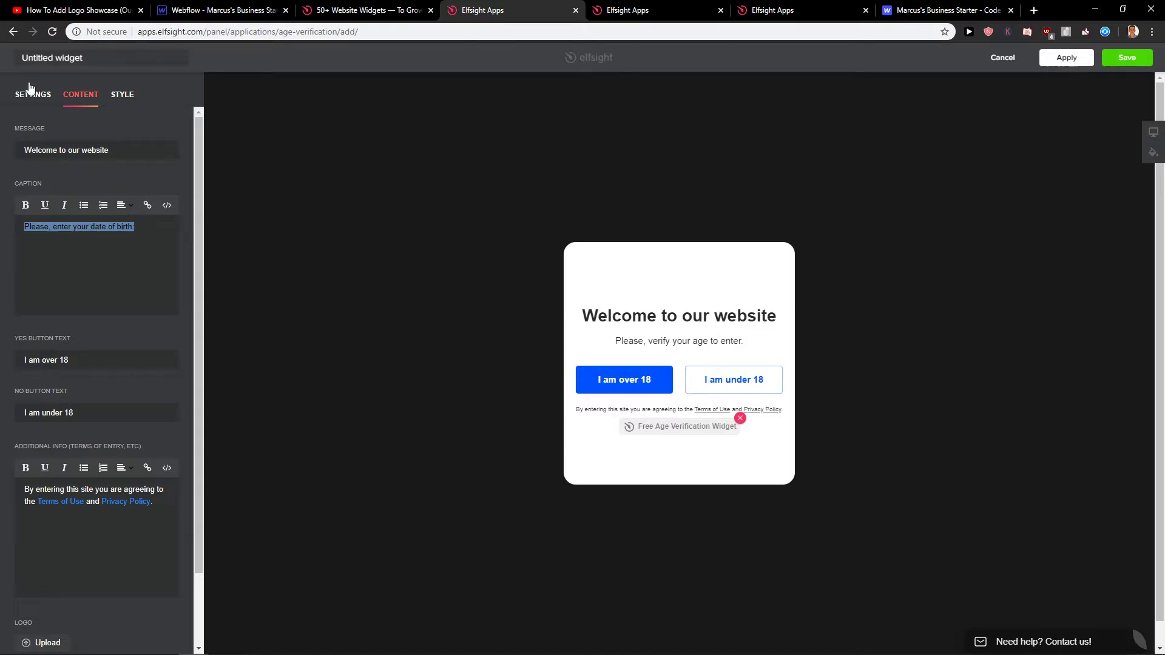
{"action": "left_click", "coordinate": [118, 97]}
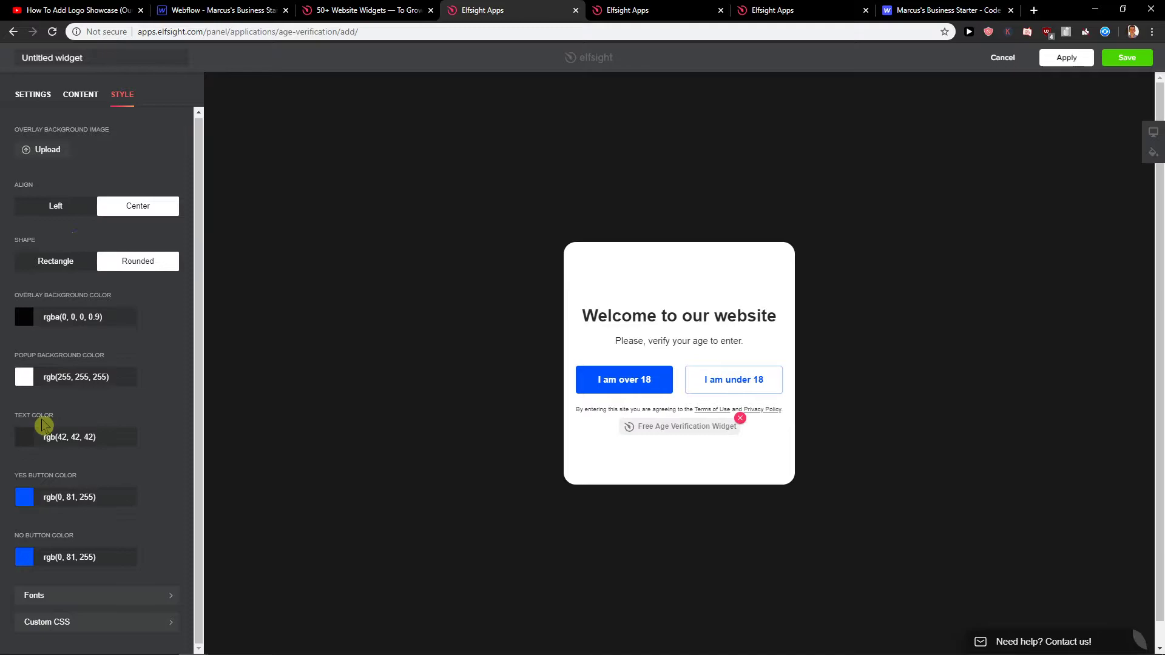
{"action": "left_click", "coordinate": [33, 97]}
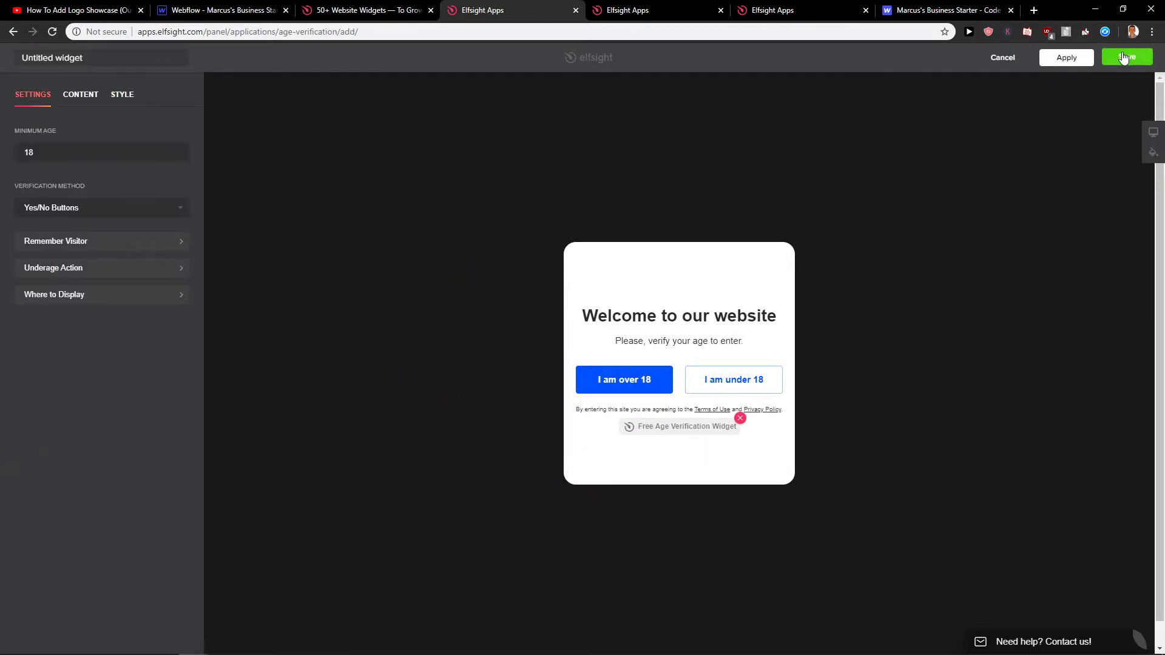
{"action": "left_click_drag", "start_coordinate": [775, 9], "coordinate": [655, 6]}
Step: Reposition the pricing tab, return to the 'Add the widget' dialog and copy the embed code
{"action": "left_click", "coordinate": [881, 262]}
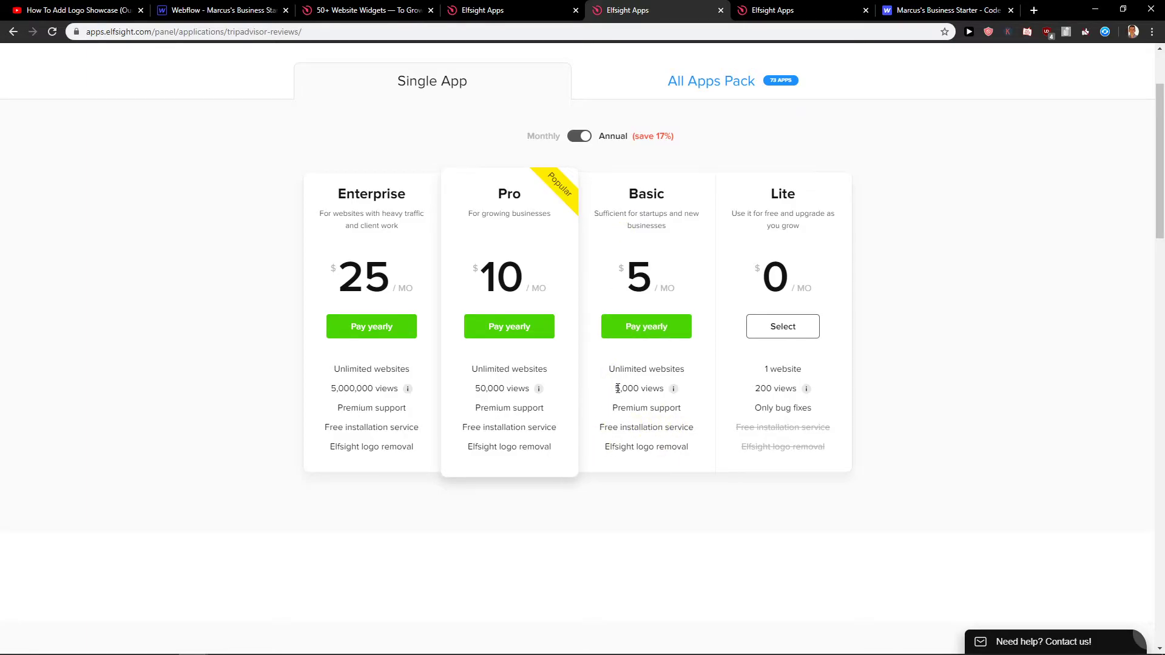
{"action": "left_click", "coordinate": [516, 10]}
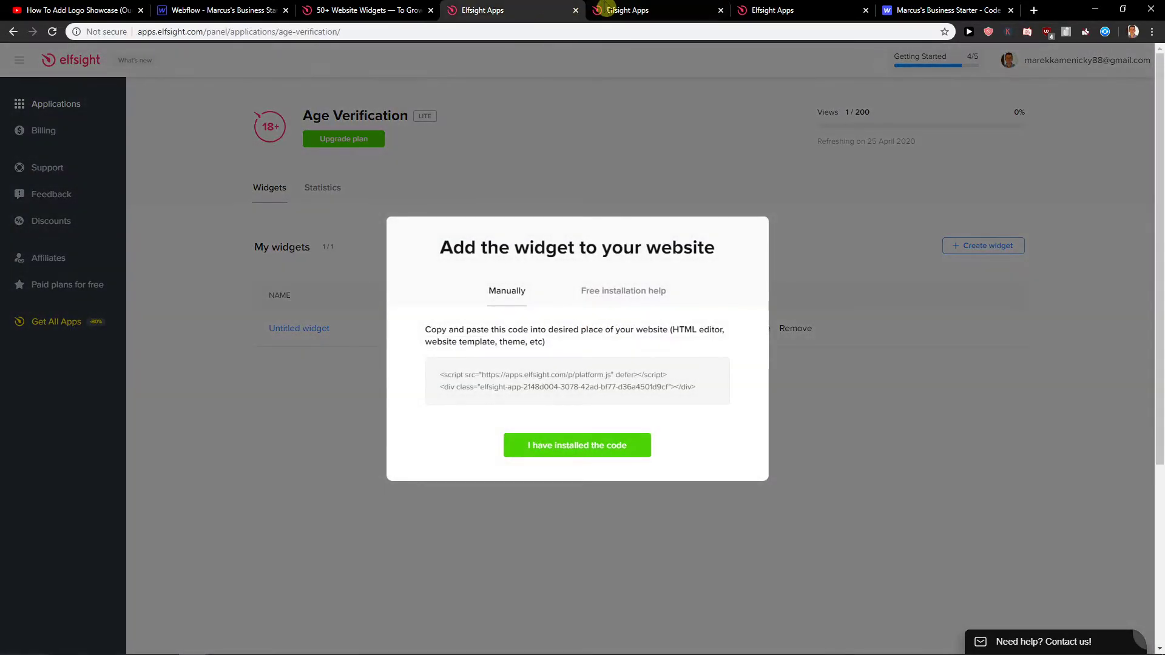
{"action": "left_click", "coordinate": [601, 392]}
Step: Copy the widget's embed code and load webflow in the address bar
{"action": "left_click", "coordinate": [889, 11]}
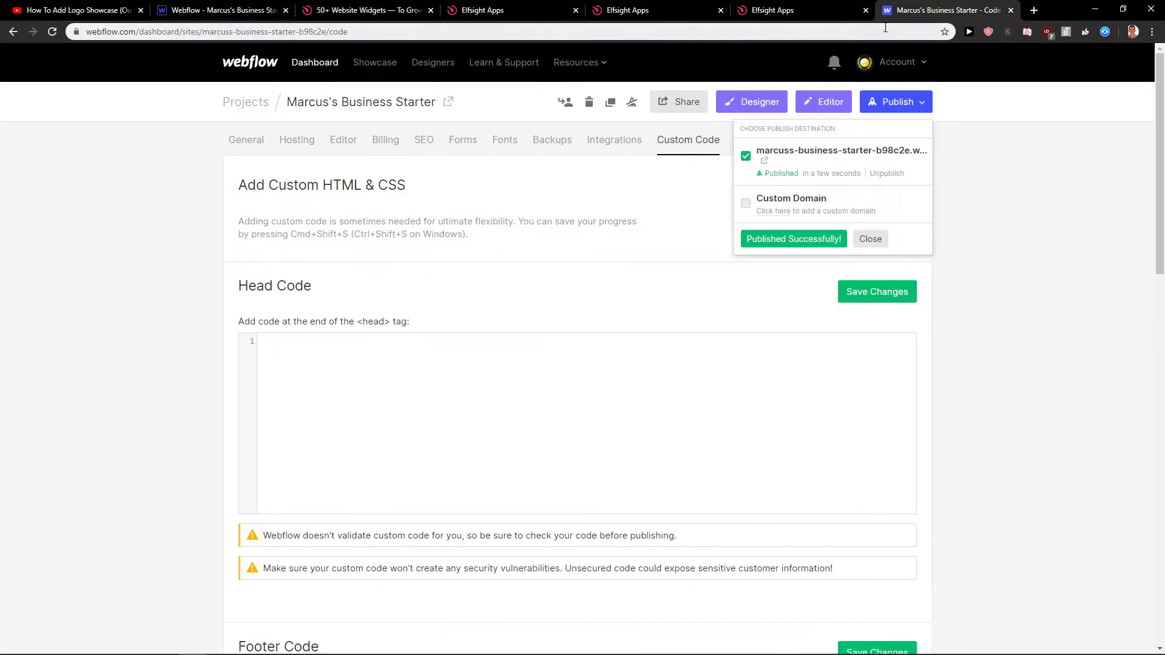
{"action": "left_click", "coordinate": [885, 28]}
{"action": "type", "text": "webl"}
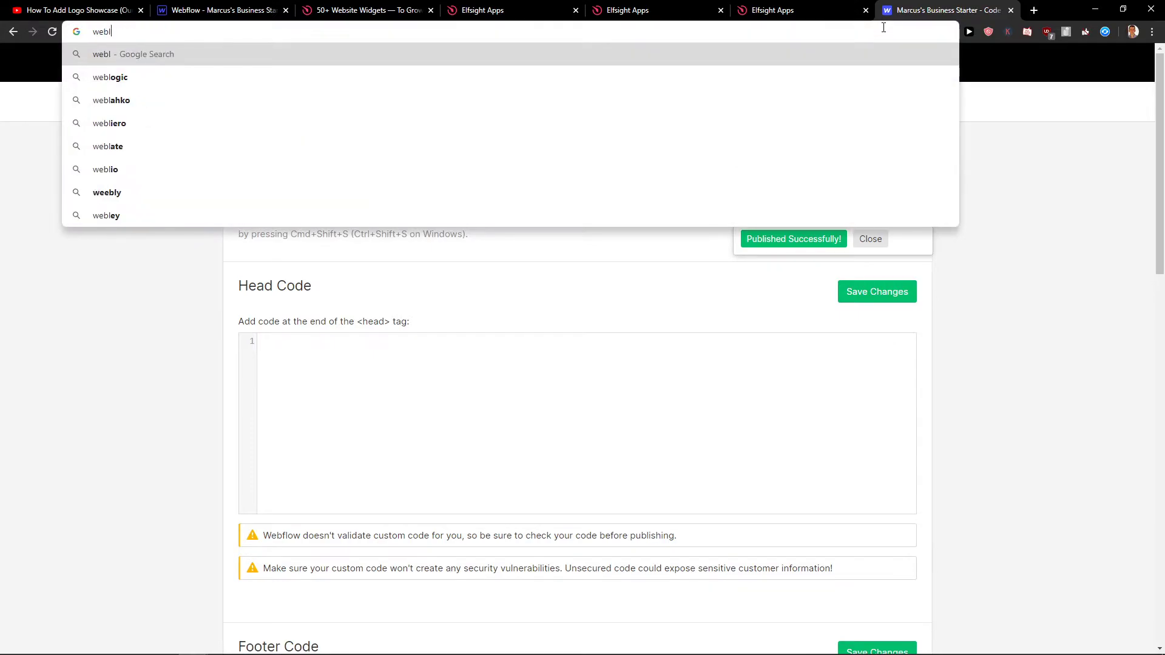
{"action": "key", "text": "BackSpace"}
{"action": "type", "text": "flow"}
{"action": "key", "text": "Return"}
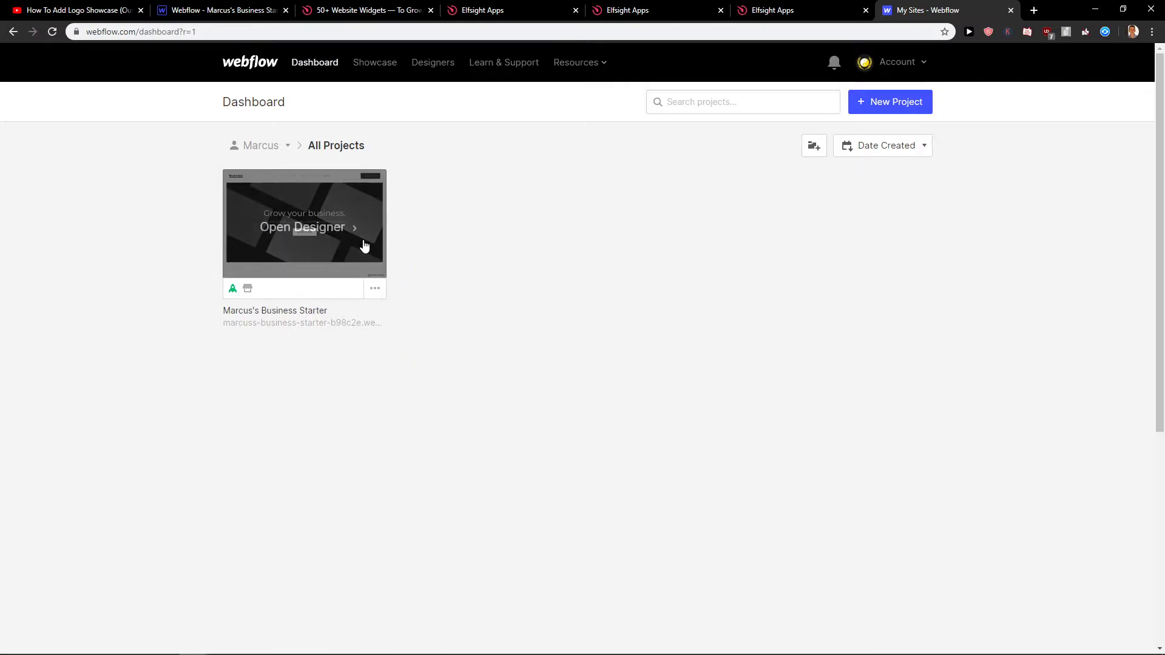
Step: Go to the project's Settings, Custom Code tab, with the cursor in Head Code
{"action": "left_click", "coordinate": [374, 288]}
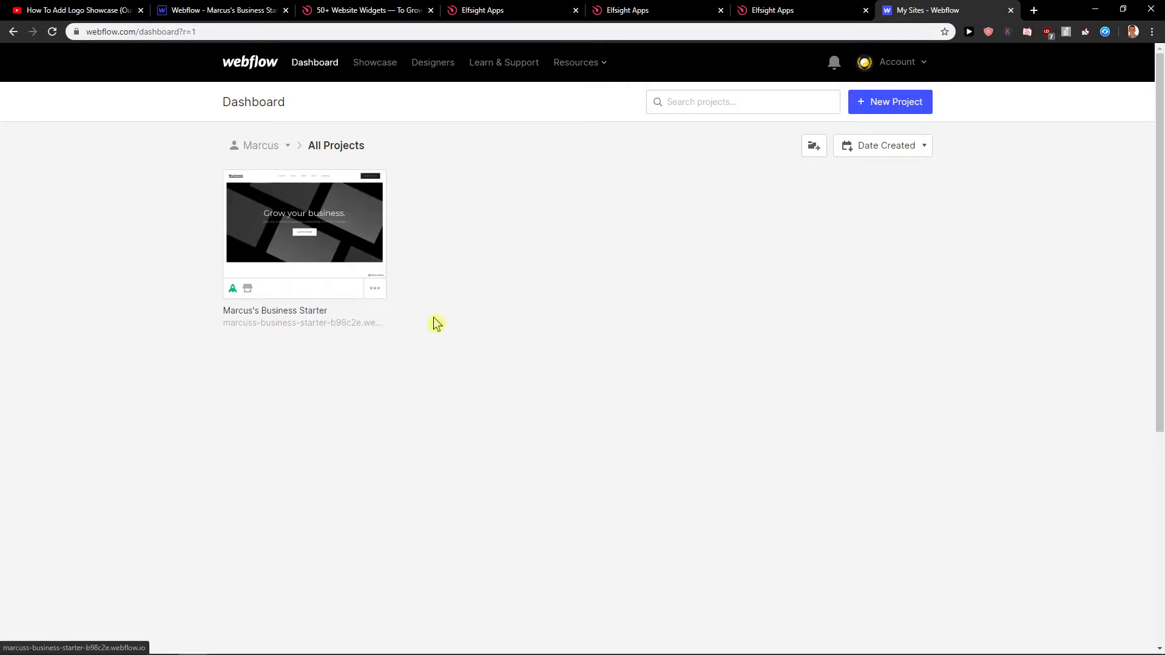
{"action": "left_click", "coordinate": [376, 290]}
{"action": "left_click", "coordinate": [337, 285]}
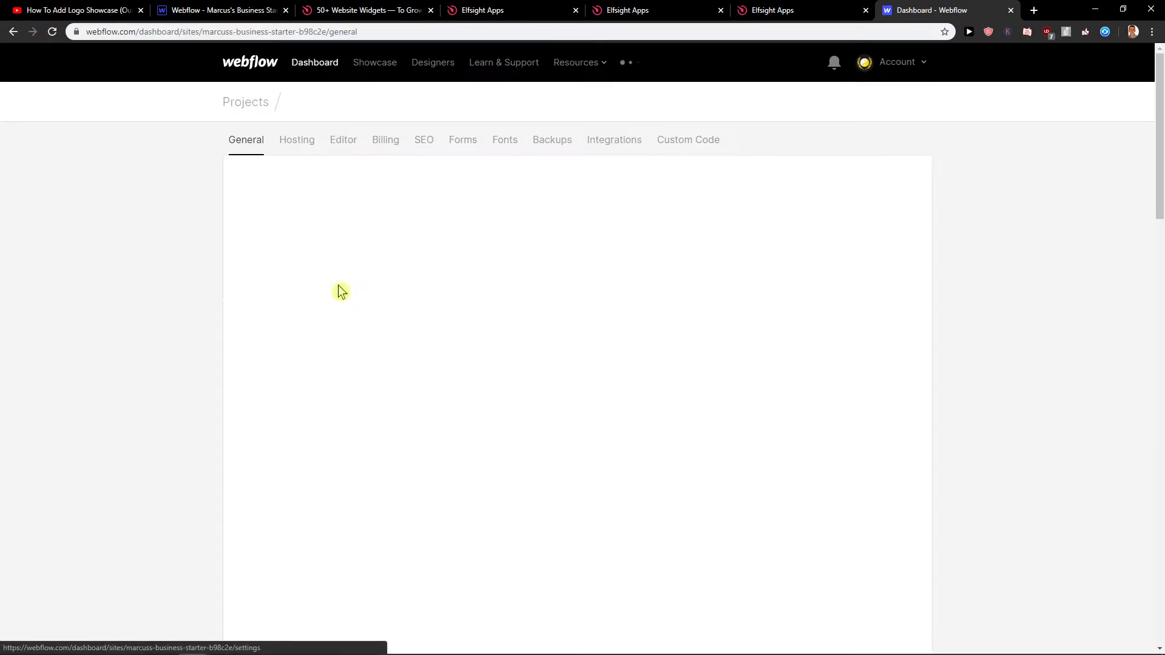
{"action": "left_click", "coordinate": [673, 140]}
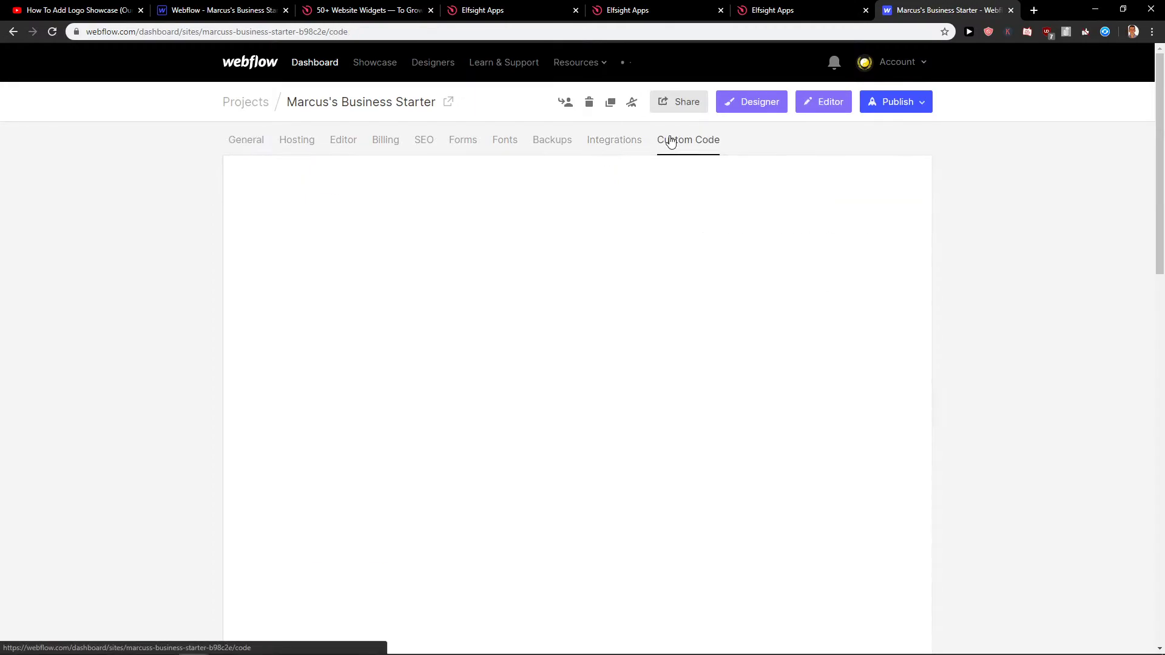
{"action": "left_click", "coordinate": [352, 344]}
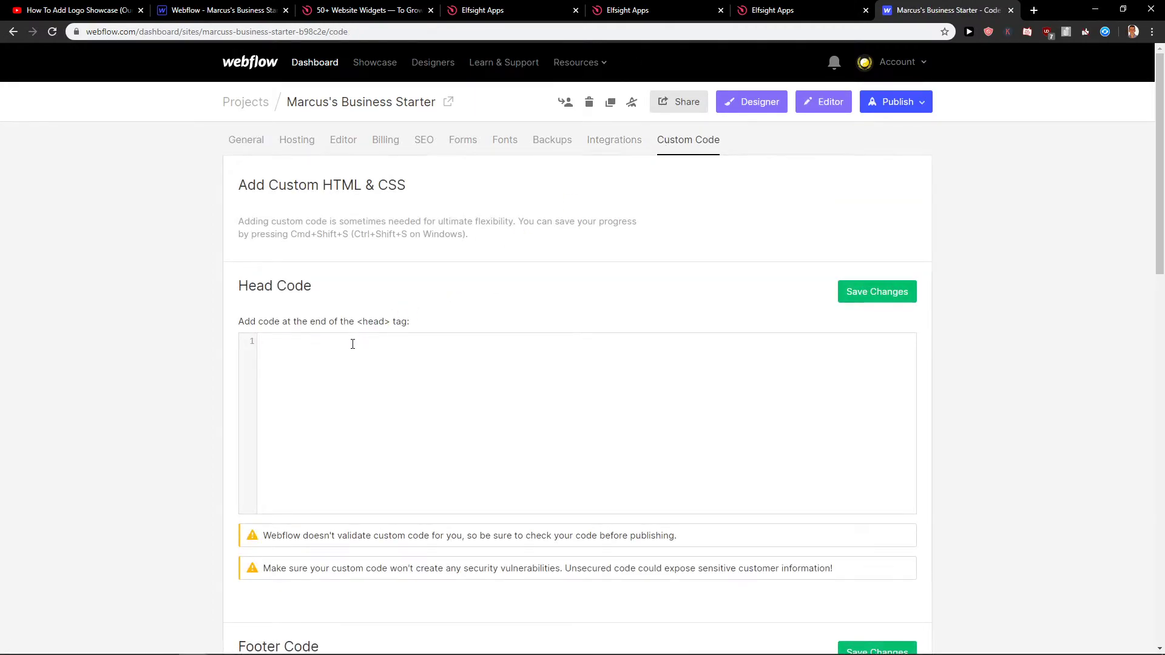
Step: Paste the Elfsight script into Head Code, save, publish to webflow.io, and view the live site
{"action": "type", "text": "<script src=\"https://apps.elfsight.com/p/platform.js\" defer></script> <div class=\"elfsight-app-2148d004-3078-42ad-bf77-d36a4501d9cf\"></div>"}
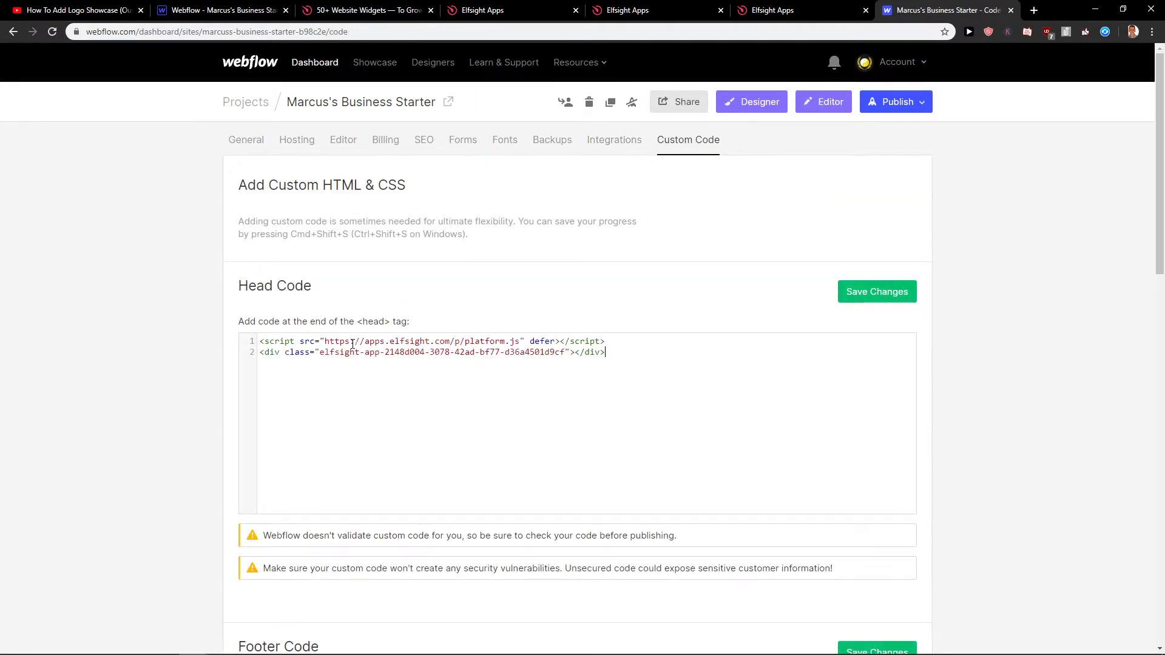
{"action": "left_click", "coordinate": [887, 301]}
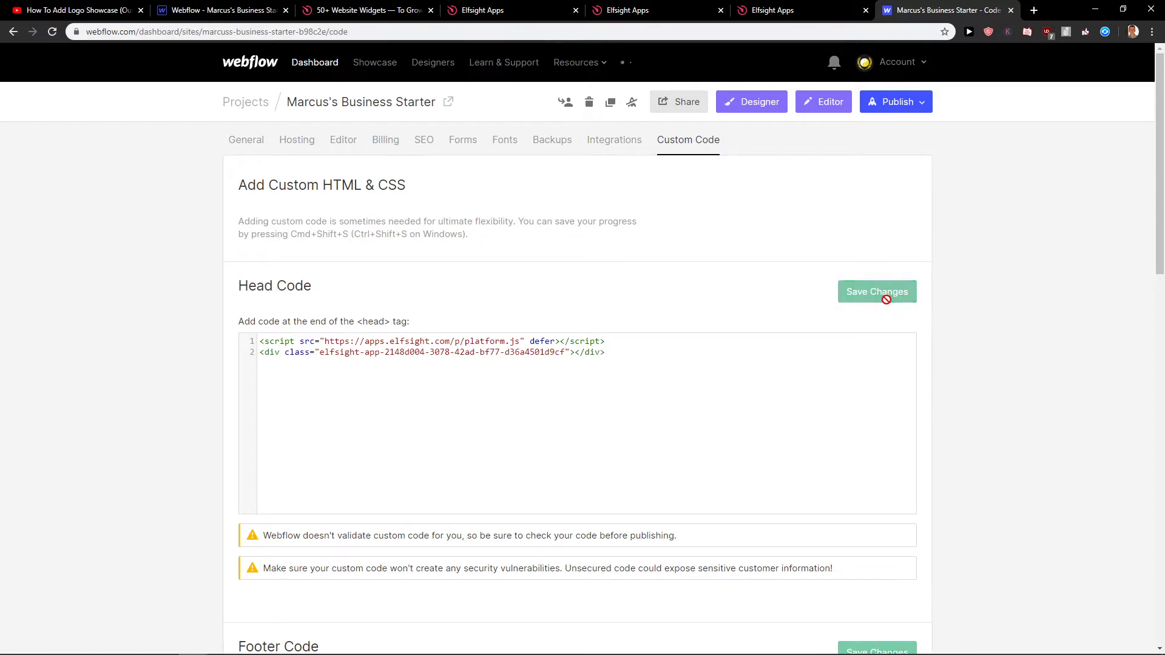
{"action": "left_click", "coordinate": [924, 103]}
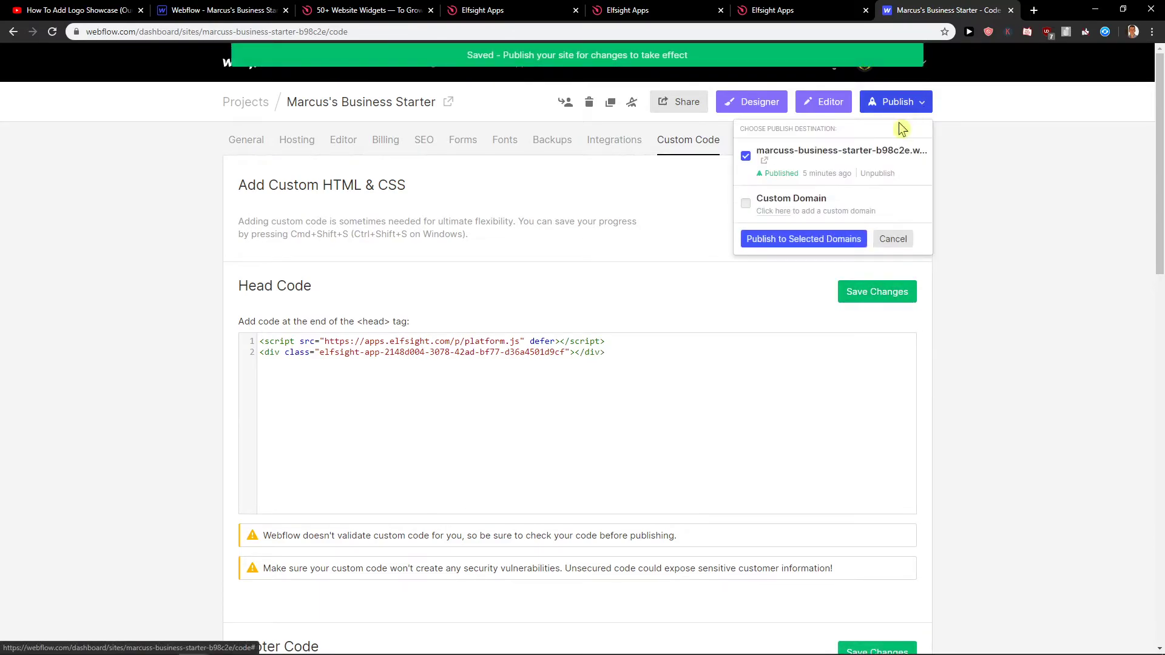
{"action": "left_click", "coordinate": [829, 246]}
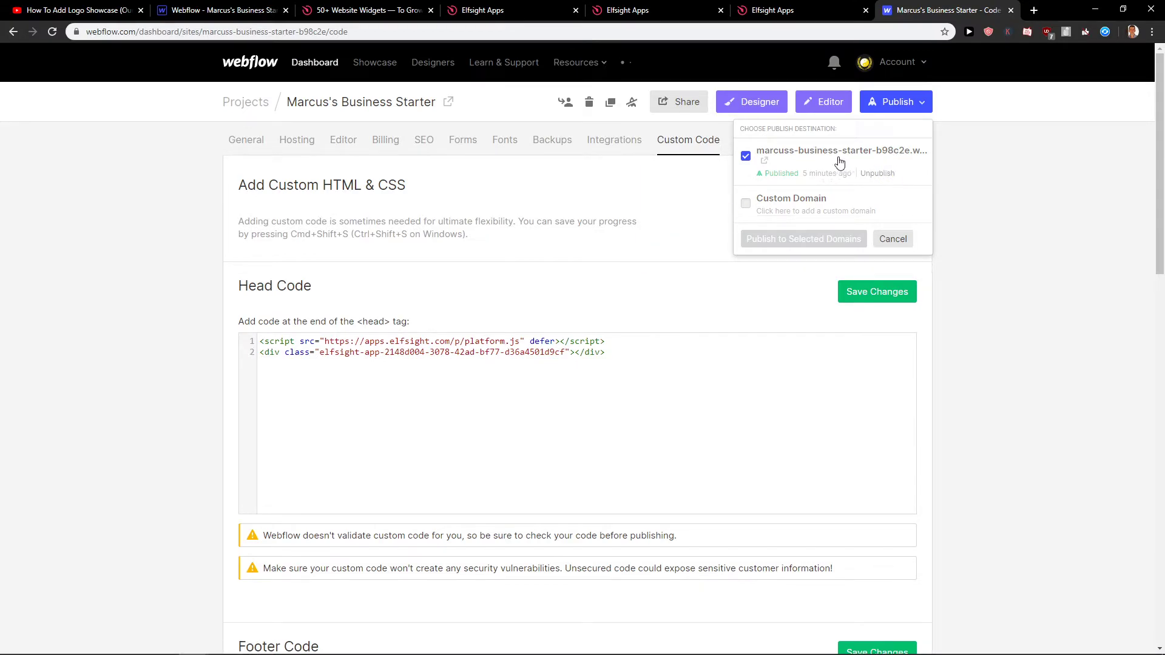
{"action": "middle_click", "coordinate": [766, 161]}
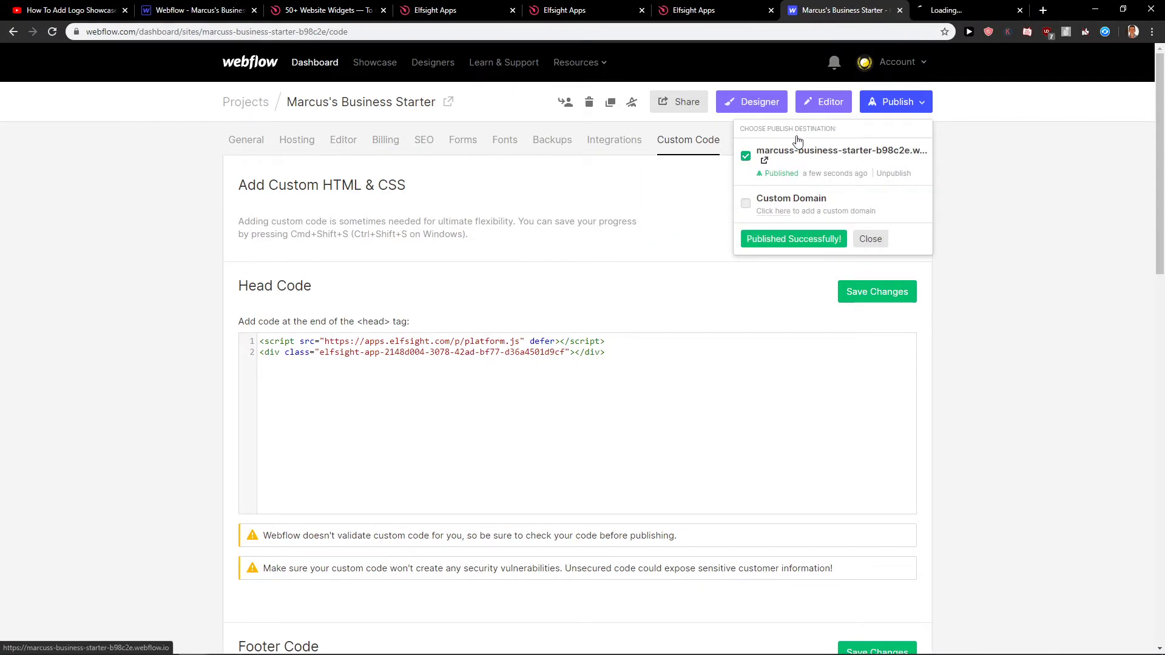
{"action": "left_click", "coordinate": [981, 7]}
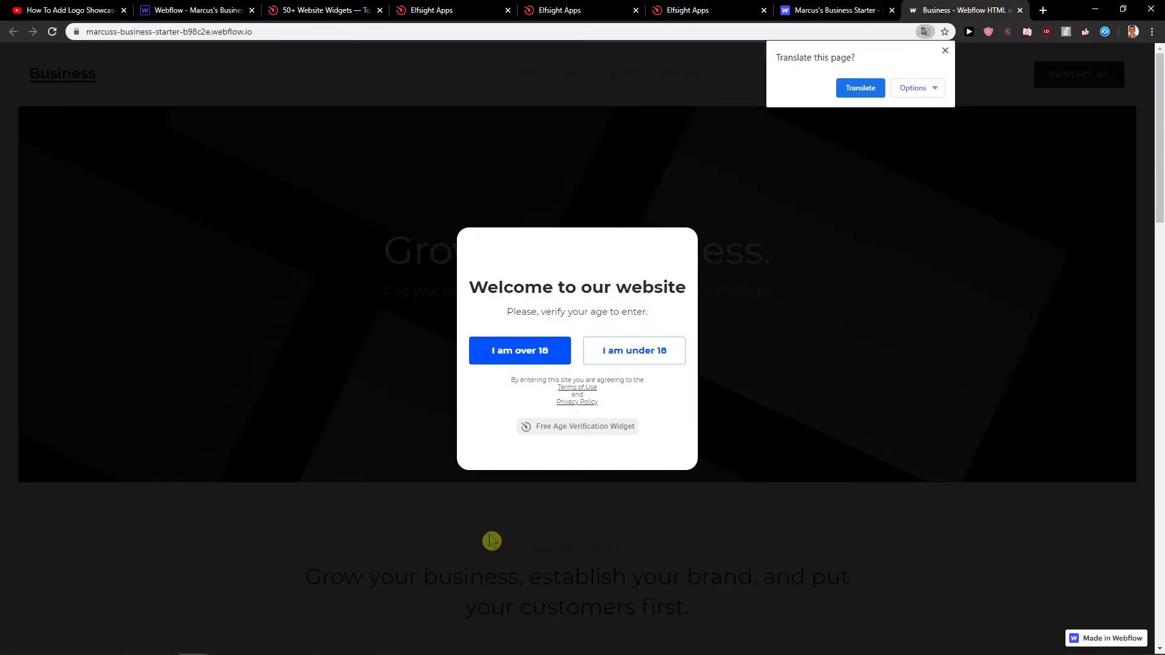
Step: Check the live site's age popup heading and enter the site as over 18
{"action": "double_click", "coordinate": [489, 287]}
{"action": "left_click_drag", "start_coordinate": [622, 284], "coordinate": [715, 292]}
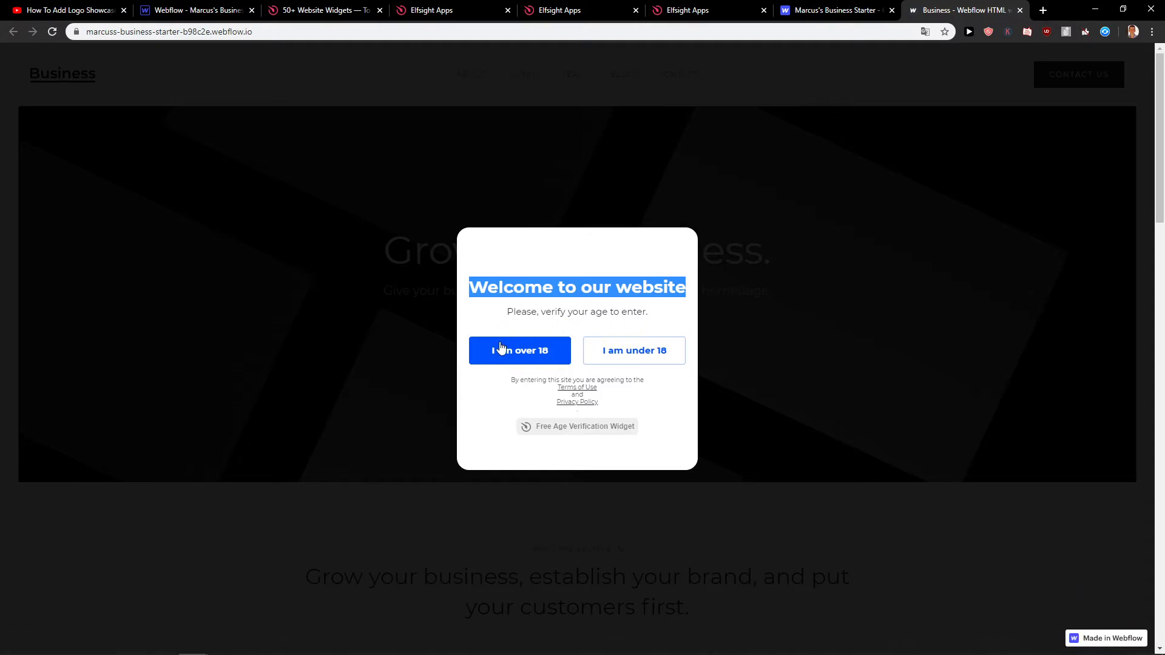
{"action": "left_click", "coordinate": [527, 361]}
{"action": "scroll", "coordinate": [809, 340], "scroll_direction": "down", "scroll_amount": 4}
{"action": "left_click", "coordinate": [828, 10]}
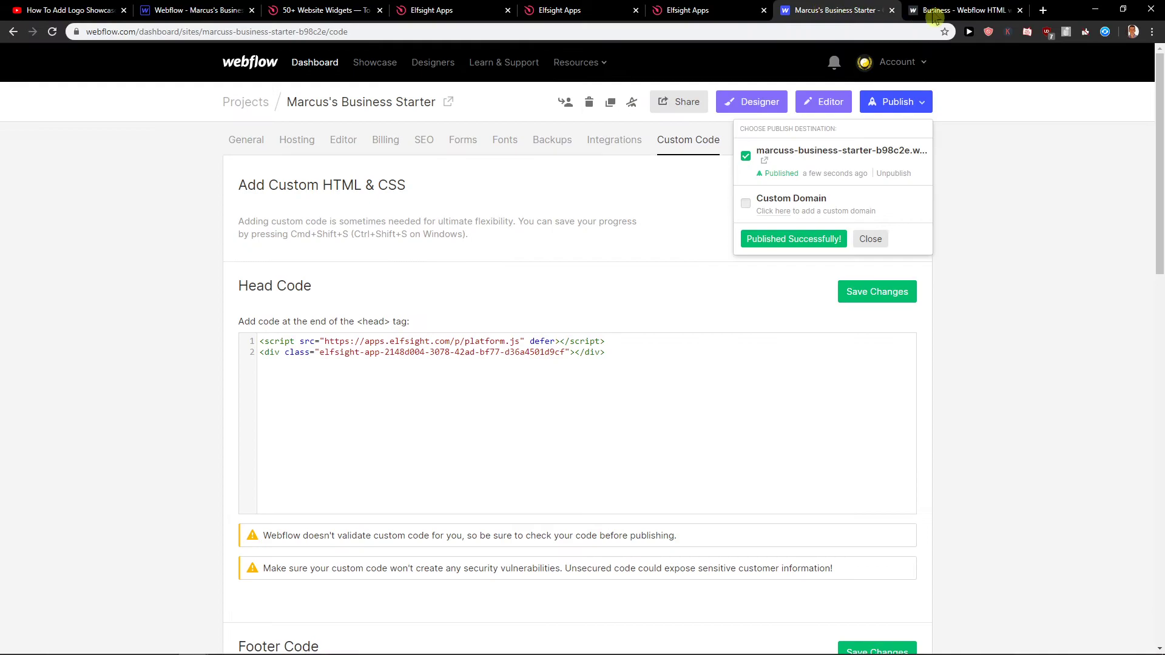
Step: In an incognito window, answer under 18 to see the blocked message, then close it
{"action": "right_click", "coordinate": [894, 176]}
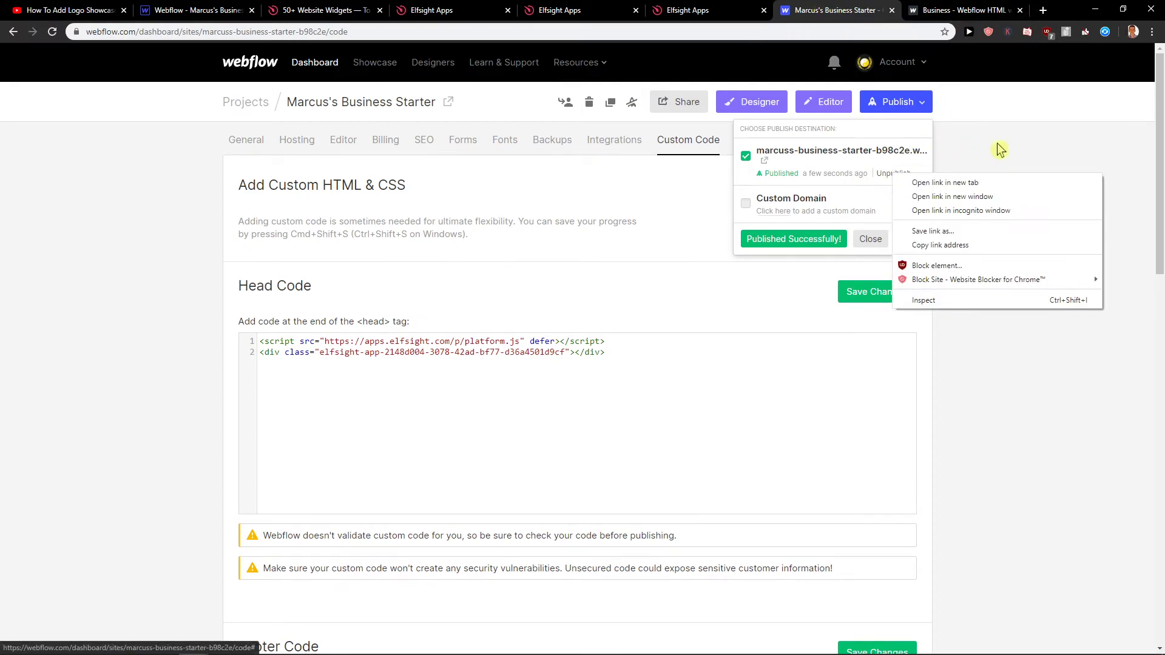
{"action": "right_click", "coordinate": [764, 161]}
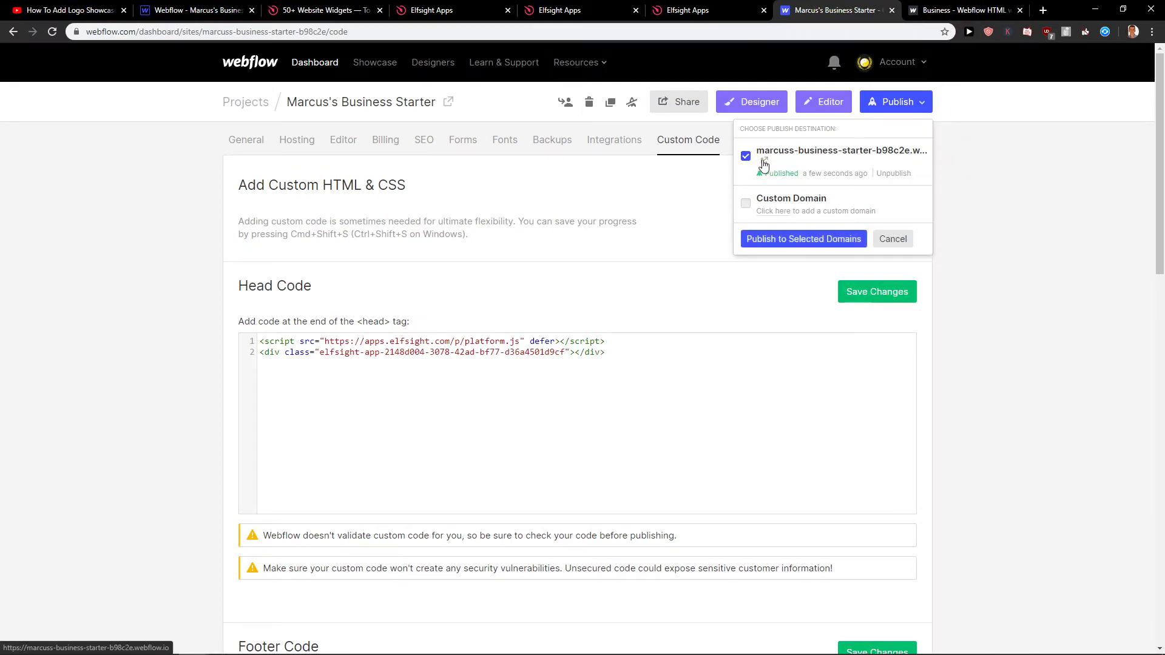
{"action": "right_click", "coordinate": [765, 163]}
{"action": "left_click", "coordinate": [814, 198]}
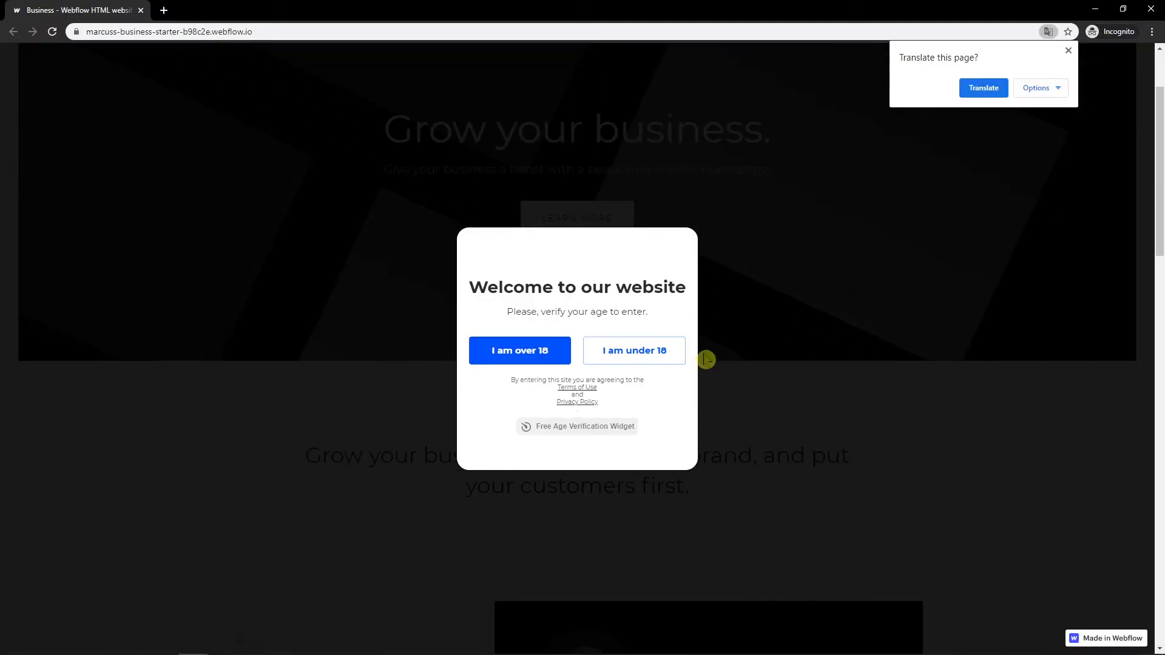
{"action": "left_click", "coordinate": [658, 365]}
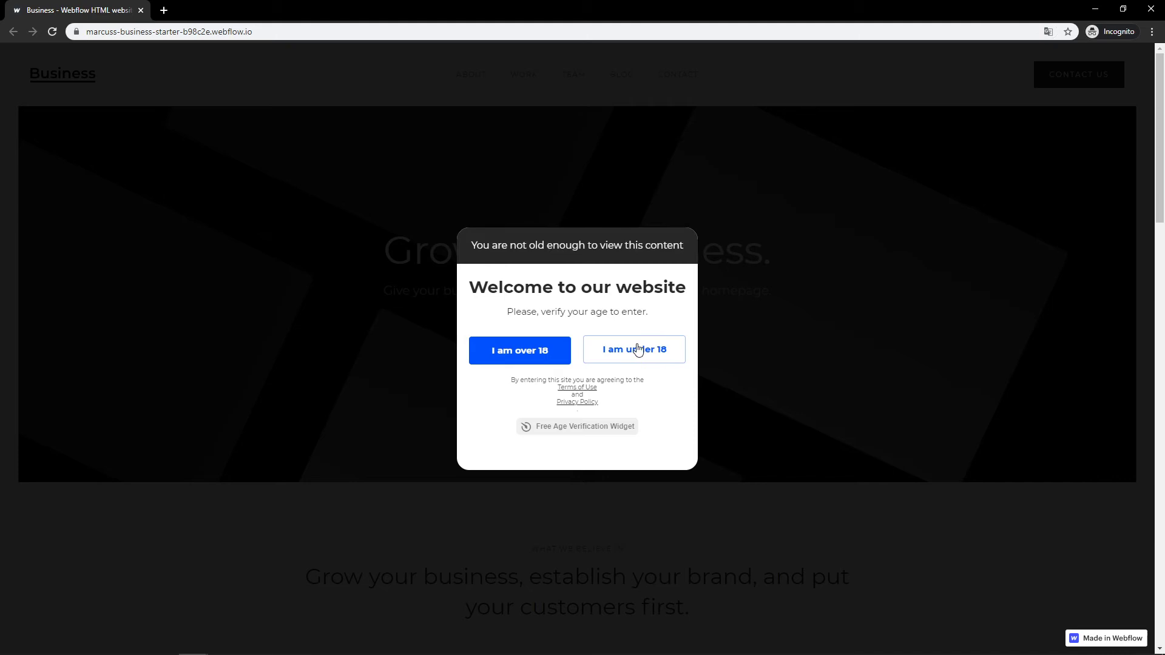
{"action": "left_click_drag", "start_coordinate": [478, 245], "coordinate": [657, 245]}
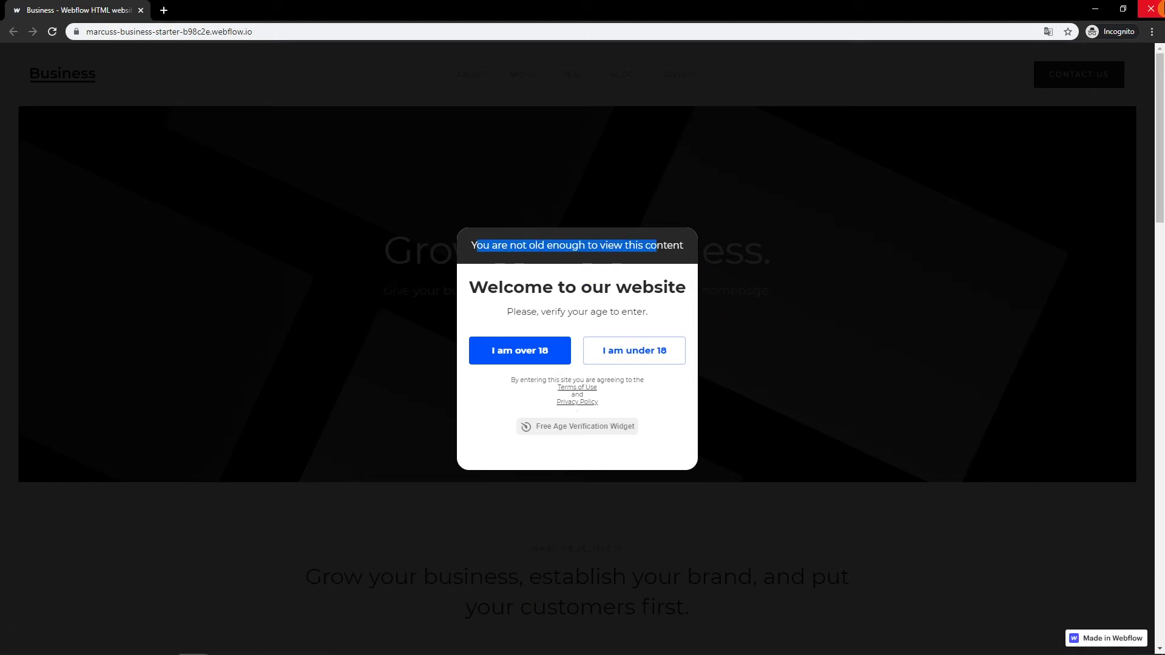
{"action": "left_click", "coordinate": [1153, 9]}
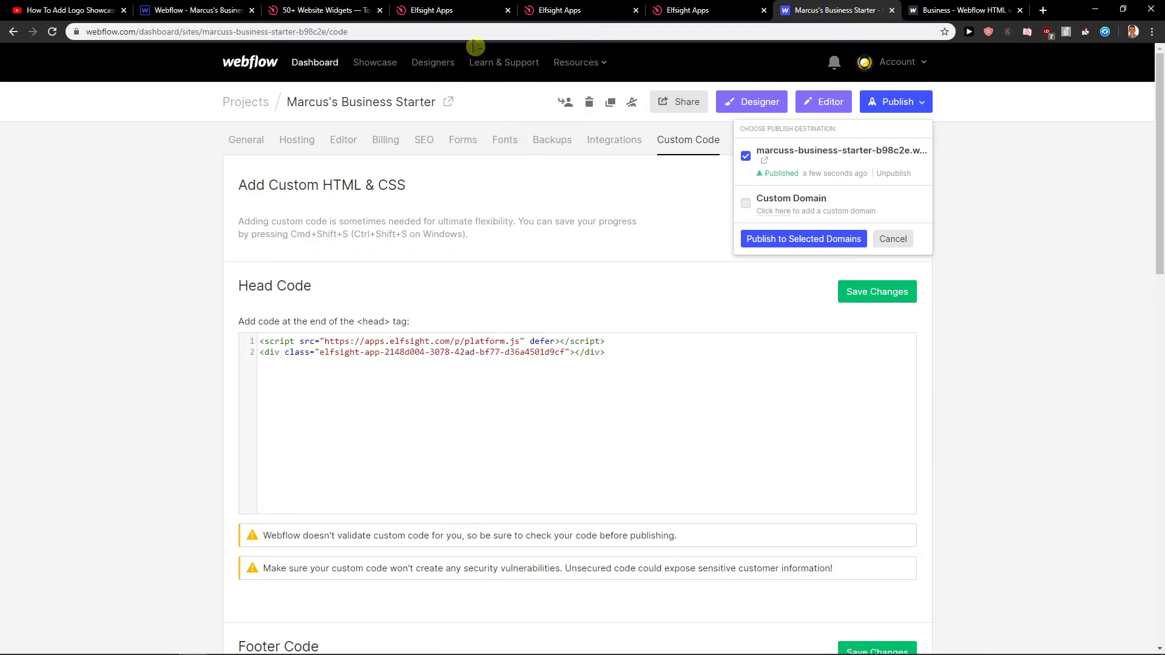
{"action": "left_click", "coordinate": [475, 9]}
Step: View Get All Apps pack pricing, toggling annual then monthly (Enterprise $90, Pro $36, Basic $18)
{"action": "left_click", "coordinate": [534, 10]}
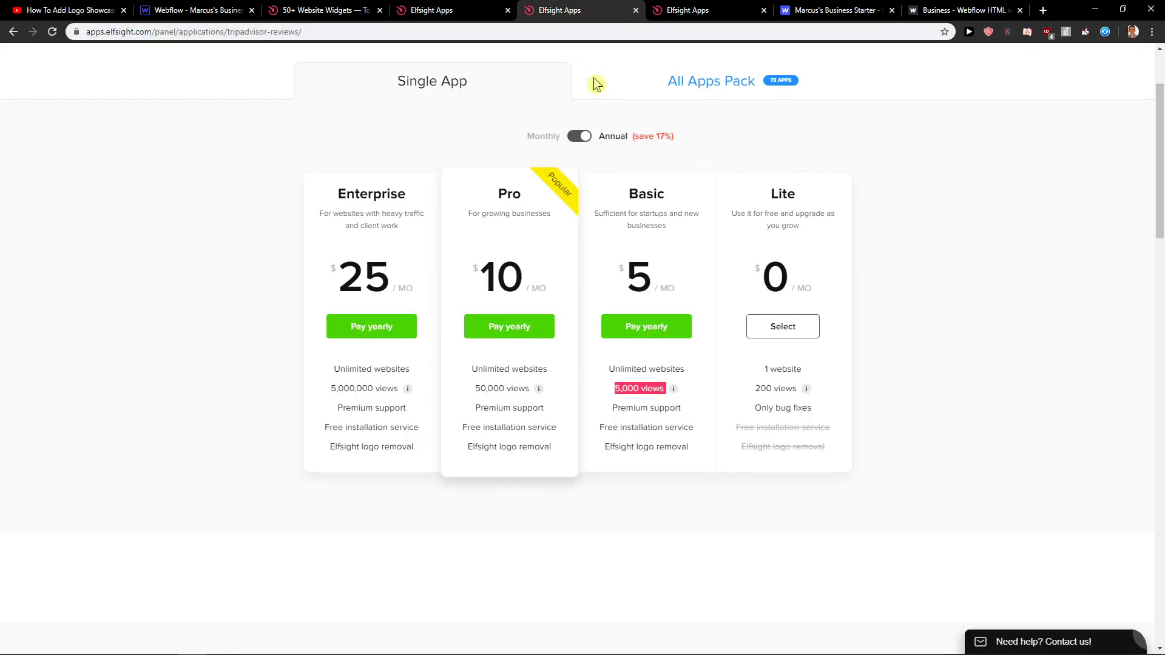
{"action": "scroll", "coordinate": [613, 182], "scroll_direction": "up", "scroll_amount": 2}
{"action": "left_click", "coordinate": [677, 8]}
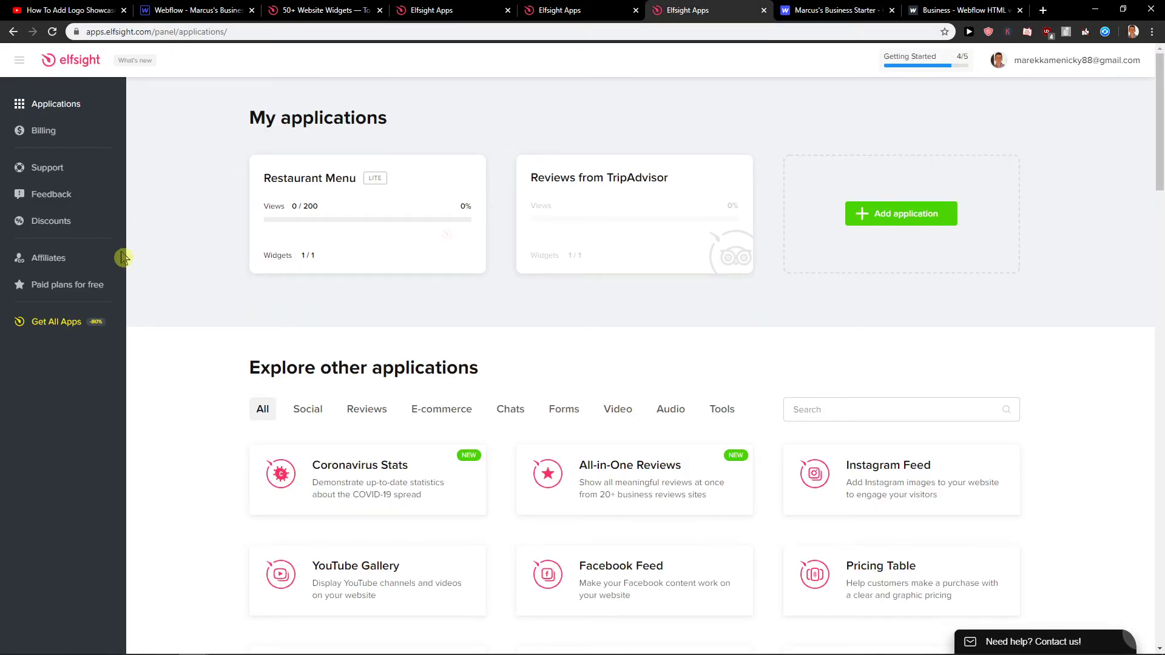
{"action": "left_click", "coordinate": [58, 323]}
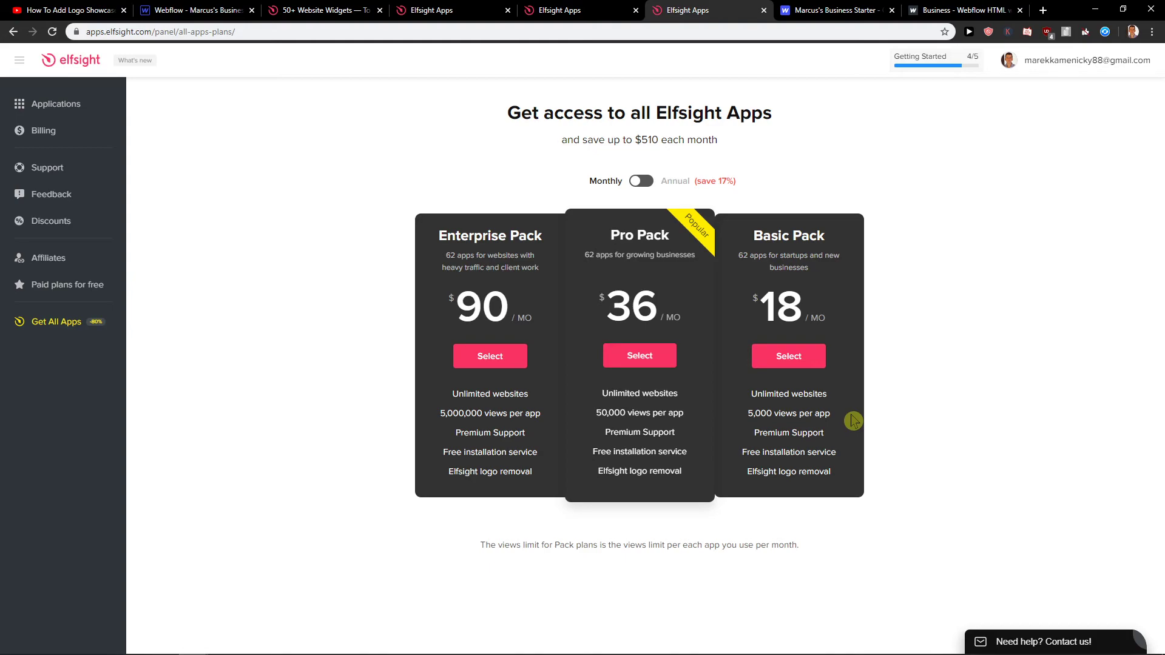
{"action": "left_click", "coordinate": [647, 183]}
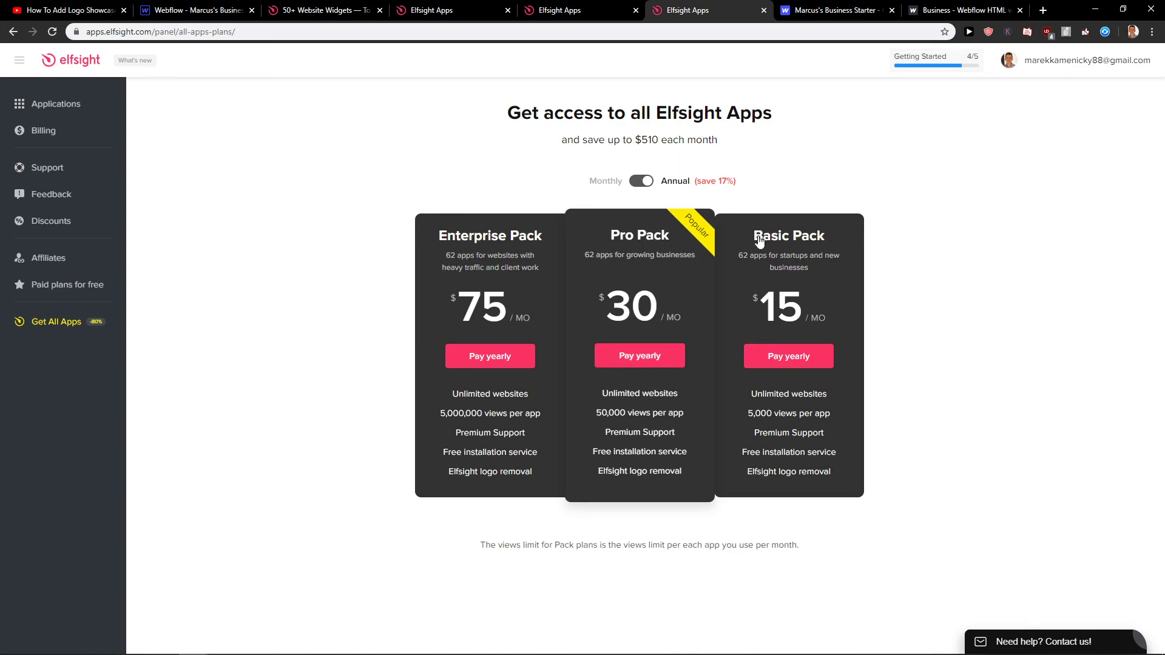
{"action": "left_click", "coordinate": [641, 181]}
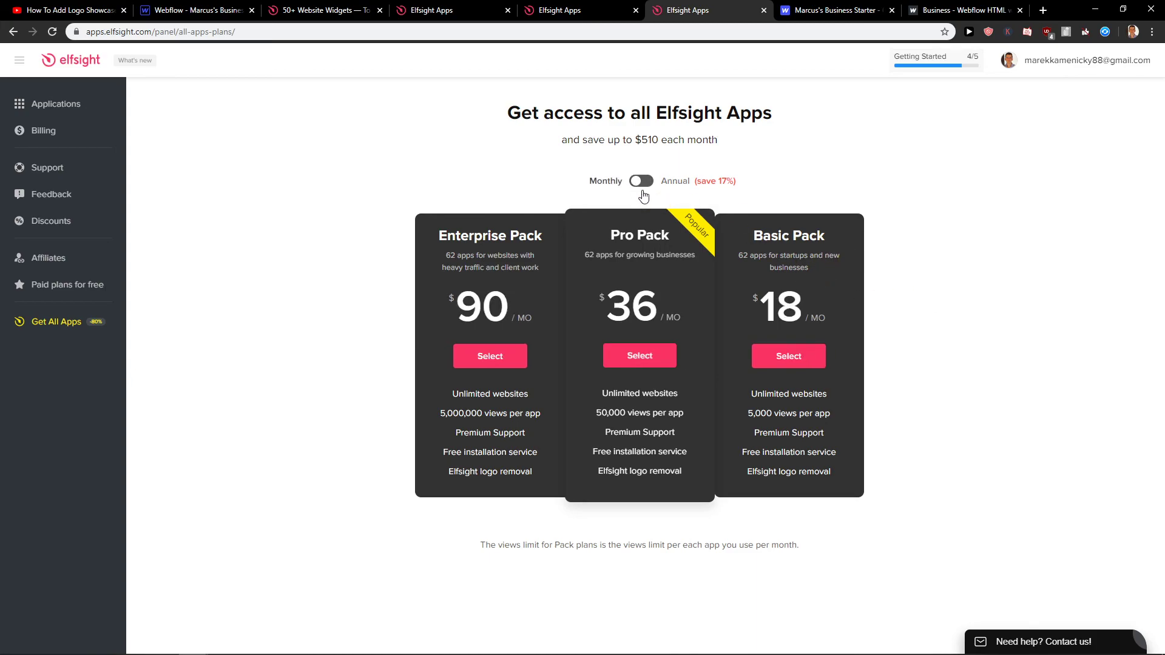